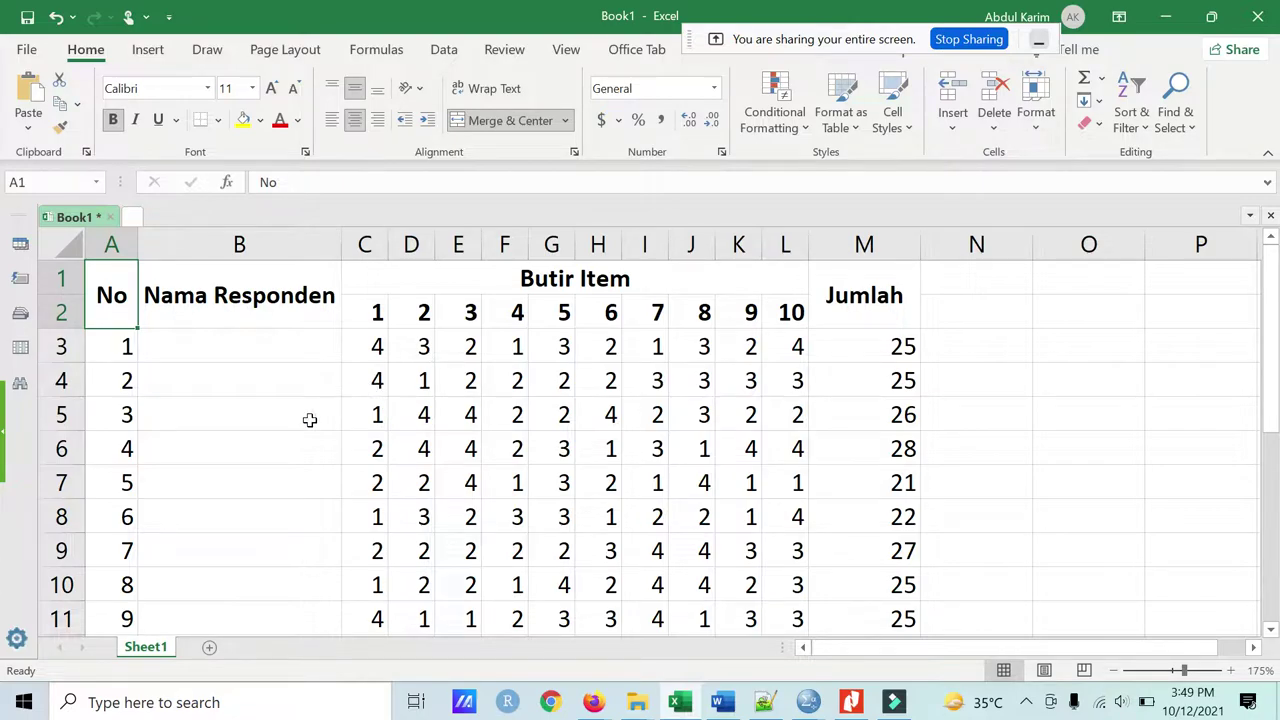
Review the questionnaire table from the headers down to respondent 20, including the item scores and Jumlah column
scroll(146, 430, "down", 3)
scroll(146, 430, "down", 1)
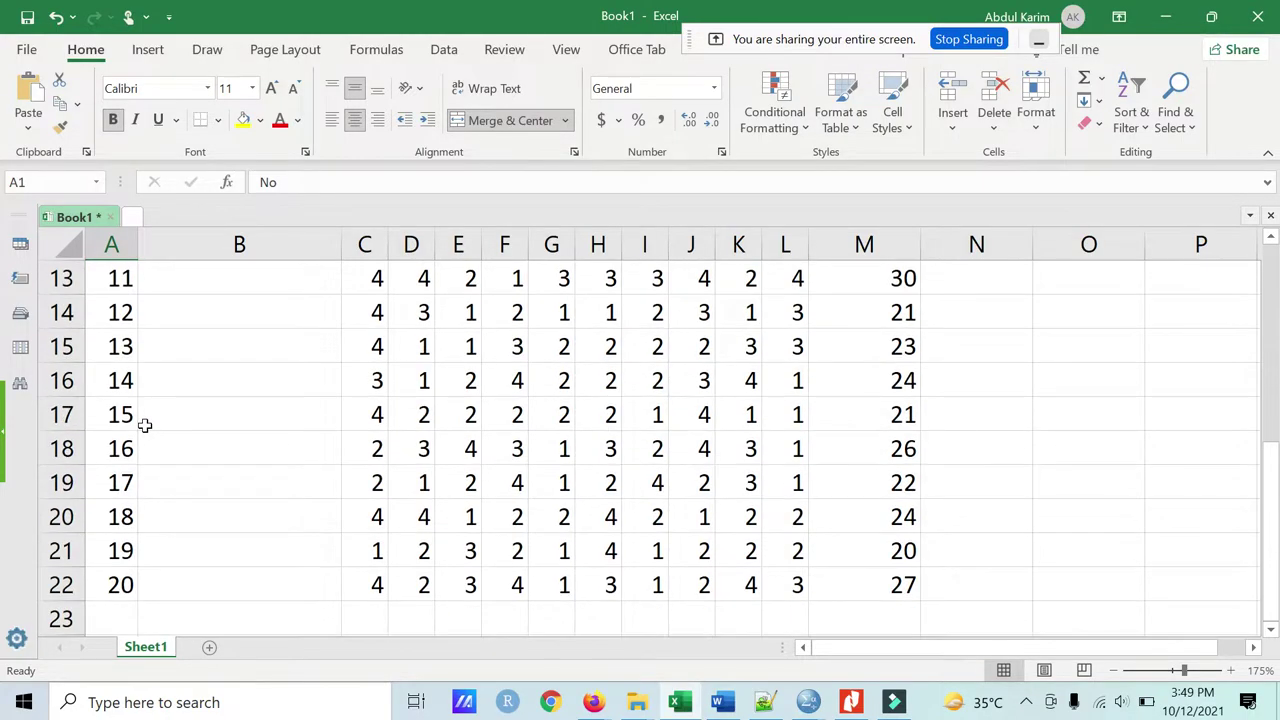
scroll(143, 518, "up", 1)
scroll(137, 514, "down", 1)
left_click(121, 586)
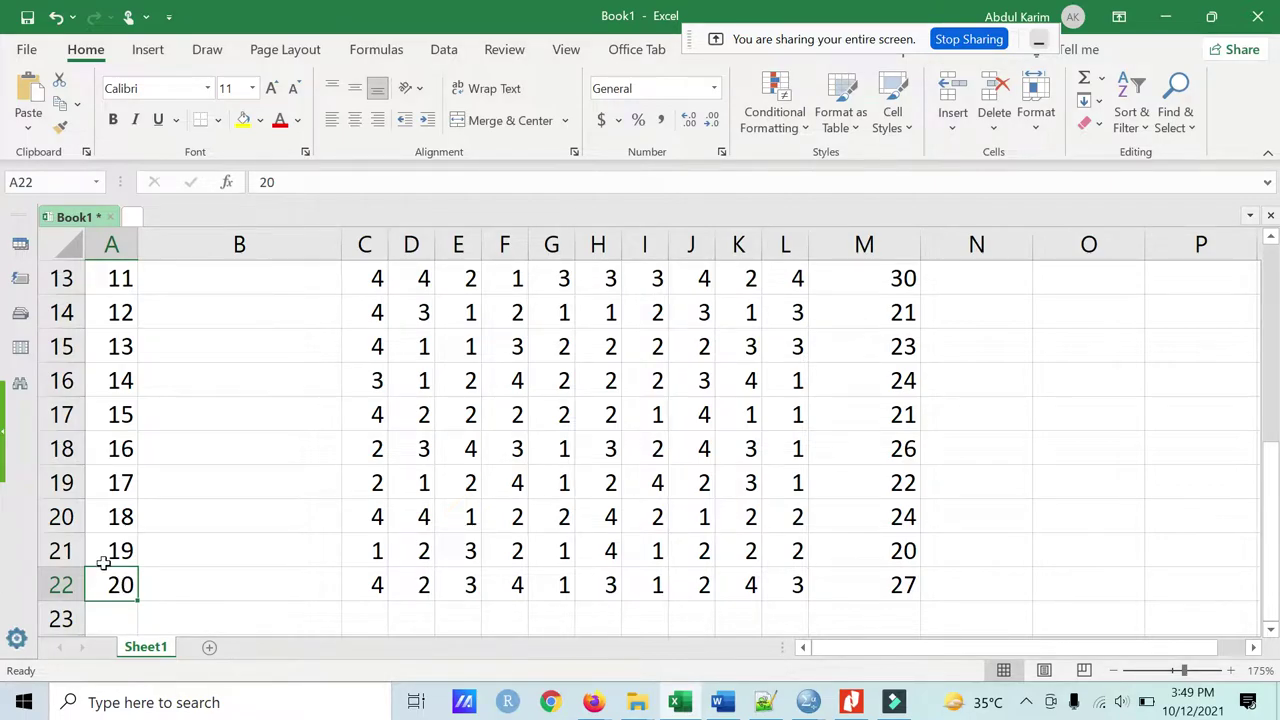
scroll(112, 568, "up", 4)
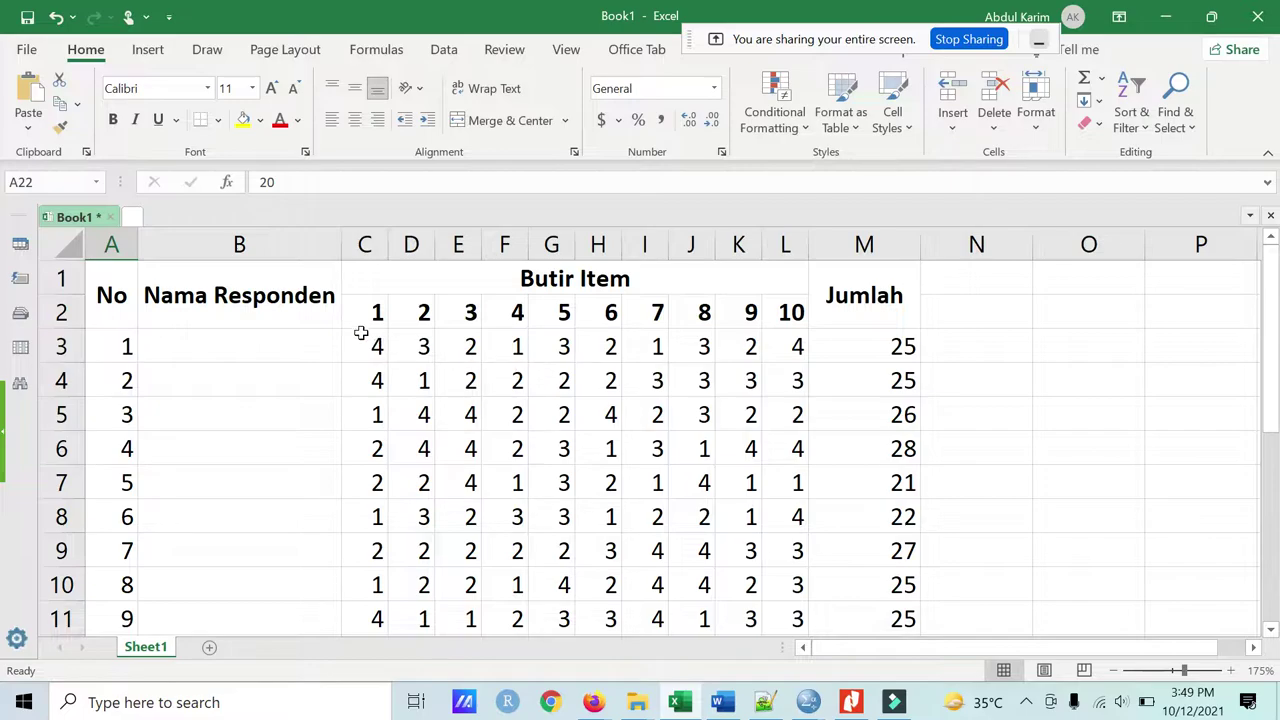
left_click_drag(112, 290, 851, 631)
left_click(395, 356)
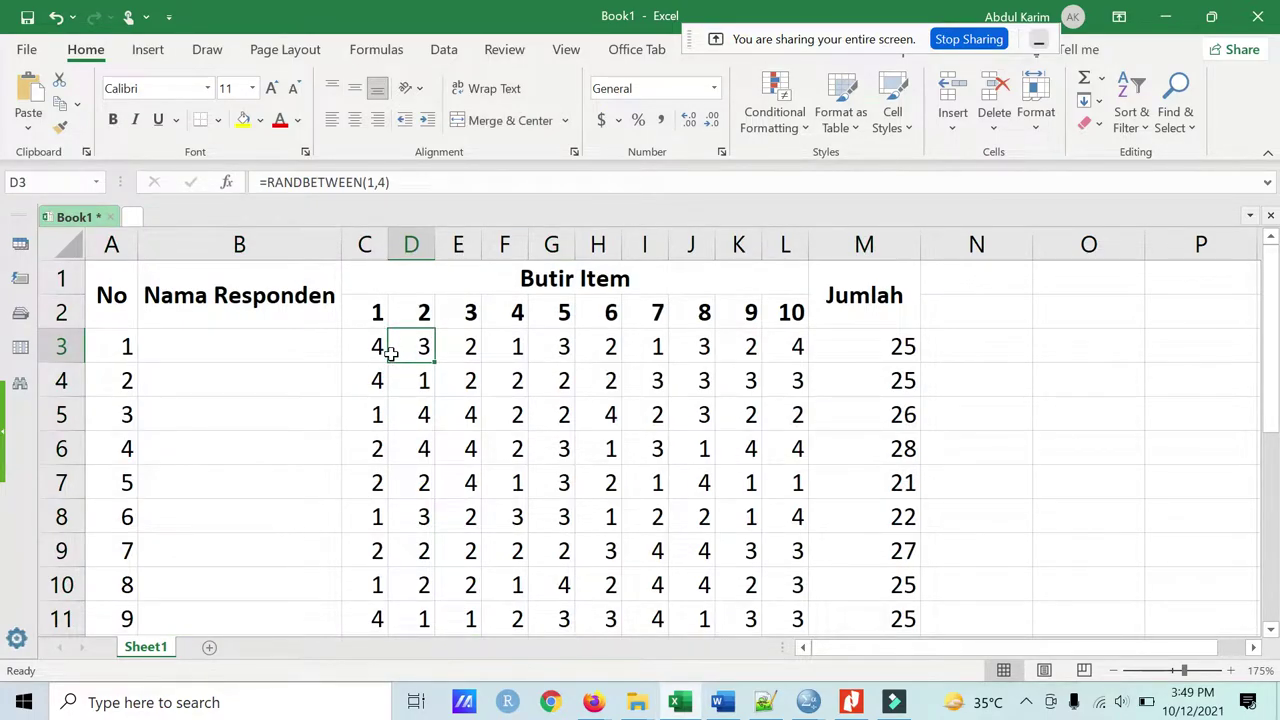
Copy all item scores and Jumlah totals for the 20 respondents, cells C3 to M22
left_click_drag(364, 346, 855, 444)
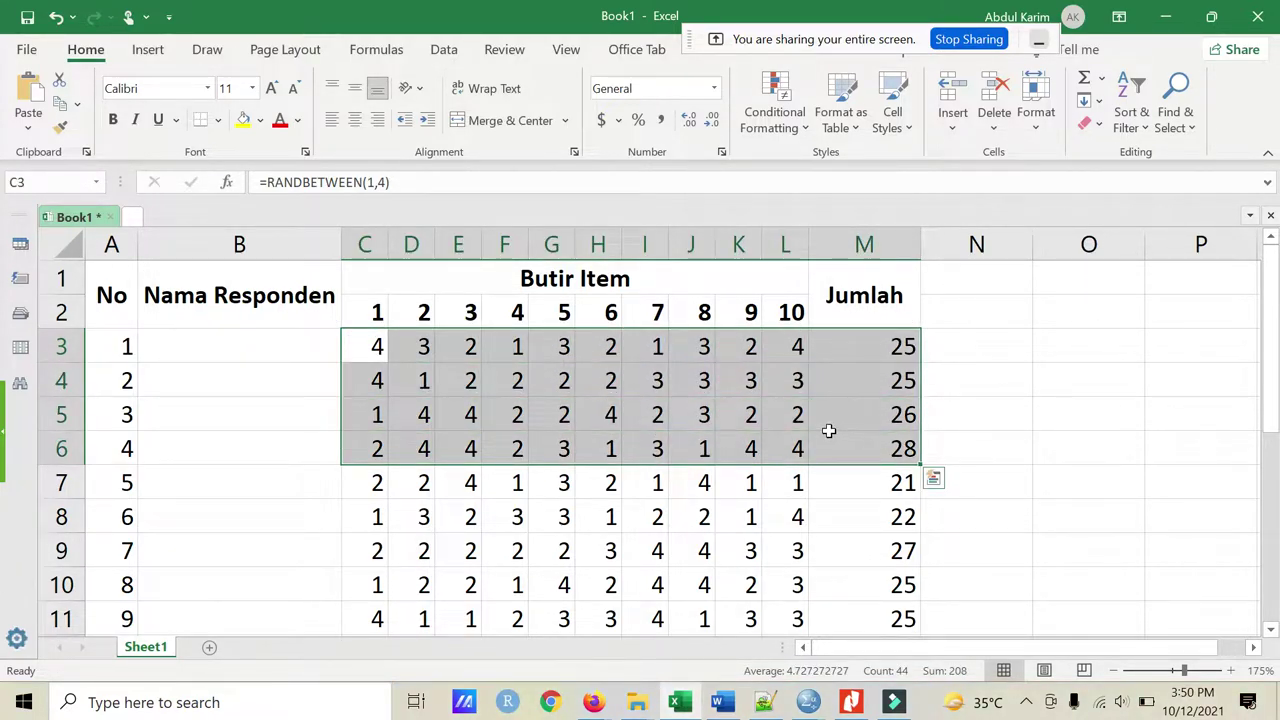
key("ctrl+shift+Down")
scroll(817, 523, "up", 1)
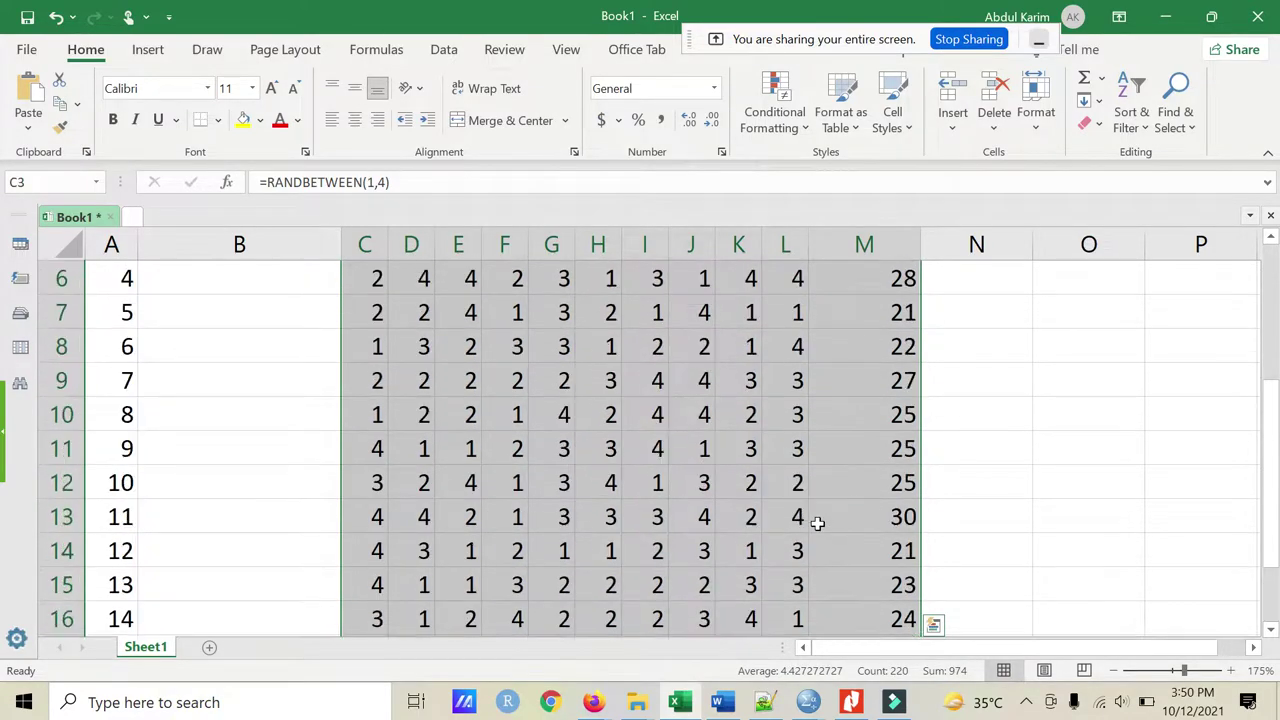
scroll(817, 523, "up", 3)
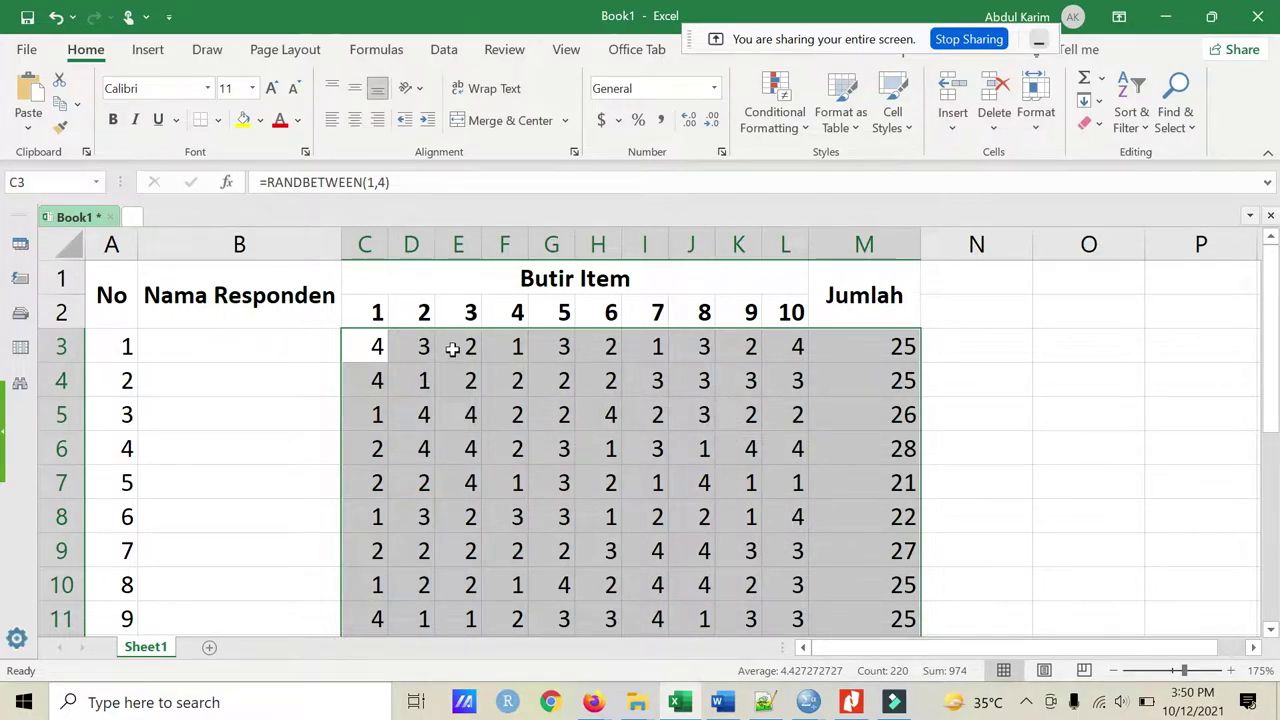
left_click(60, 103)
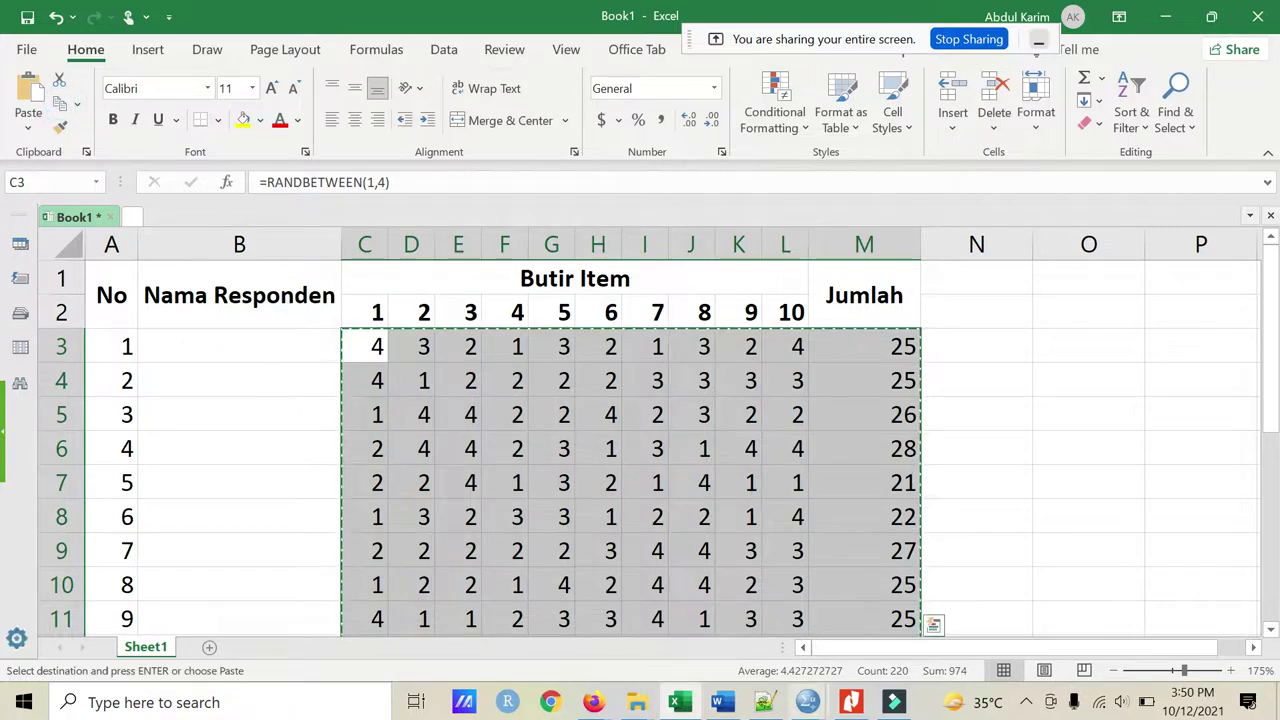
Switch to the empty SPSS dataset and paste the copied scores starting at the first case of the first column
left_click(810, 704)
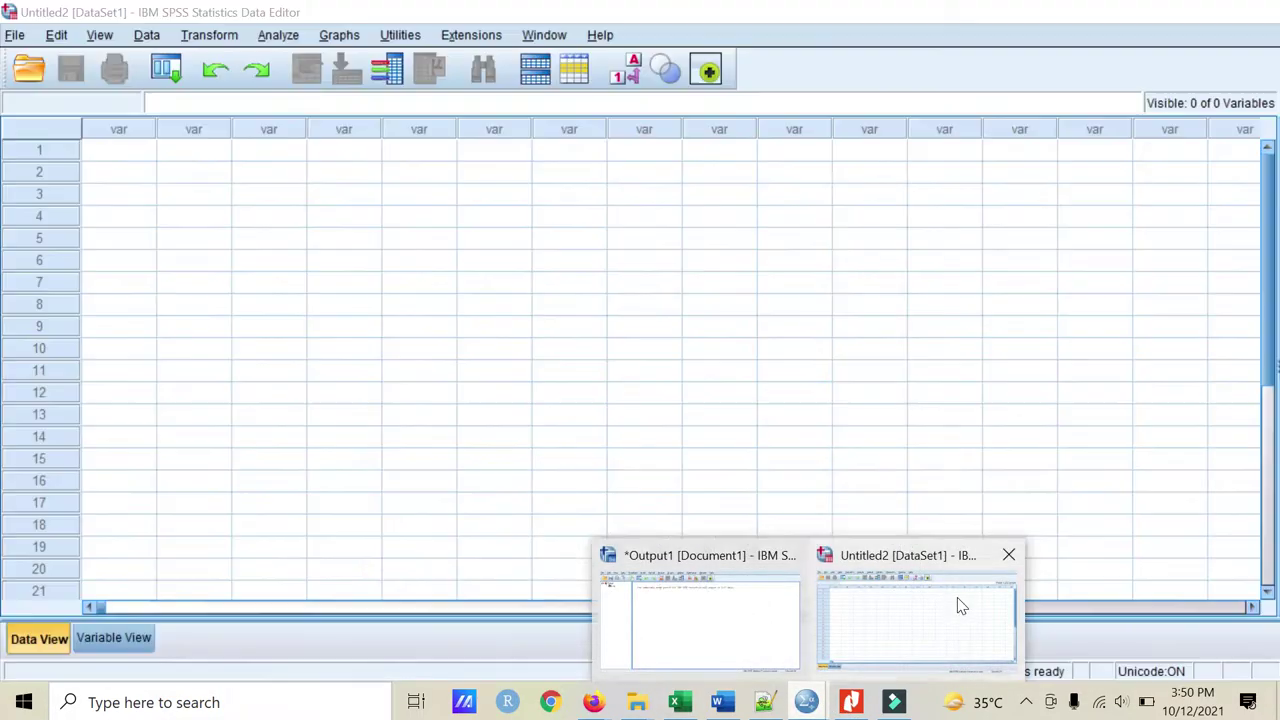
left_click(957, 606)
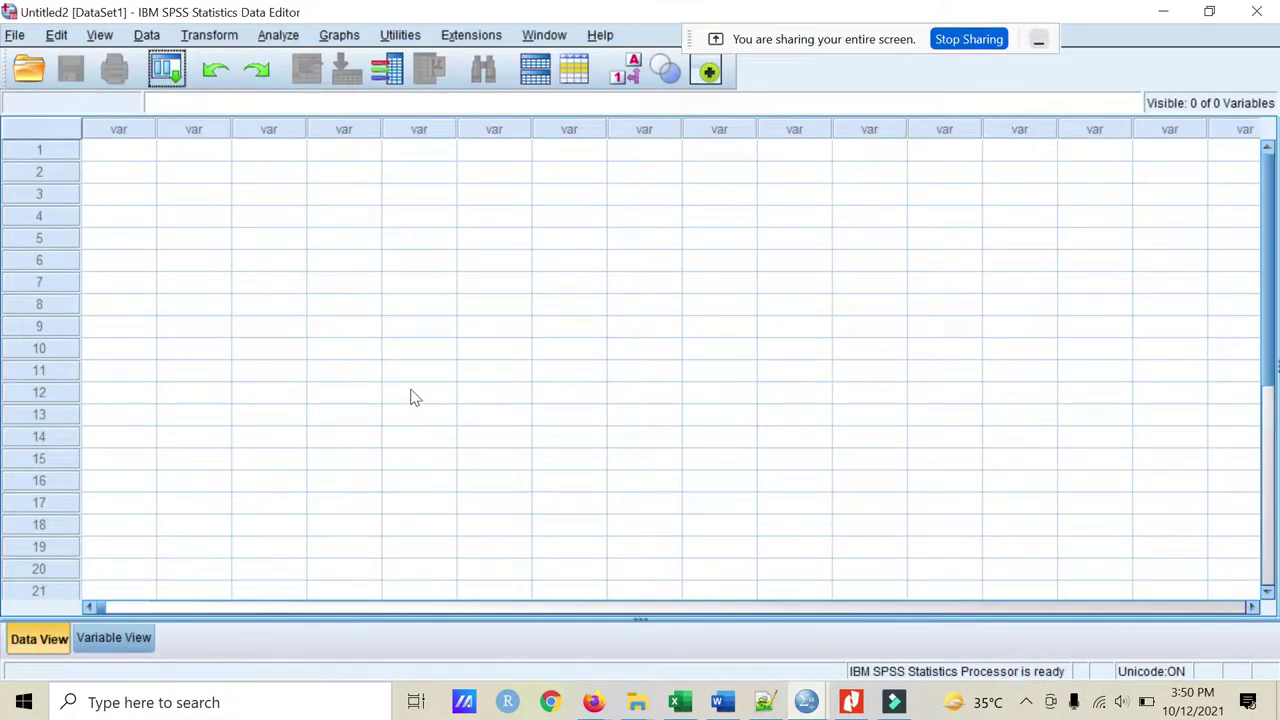
left_click(113, 640)
left_click(39, 638)
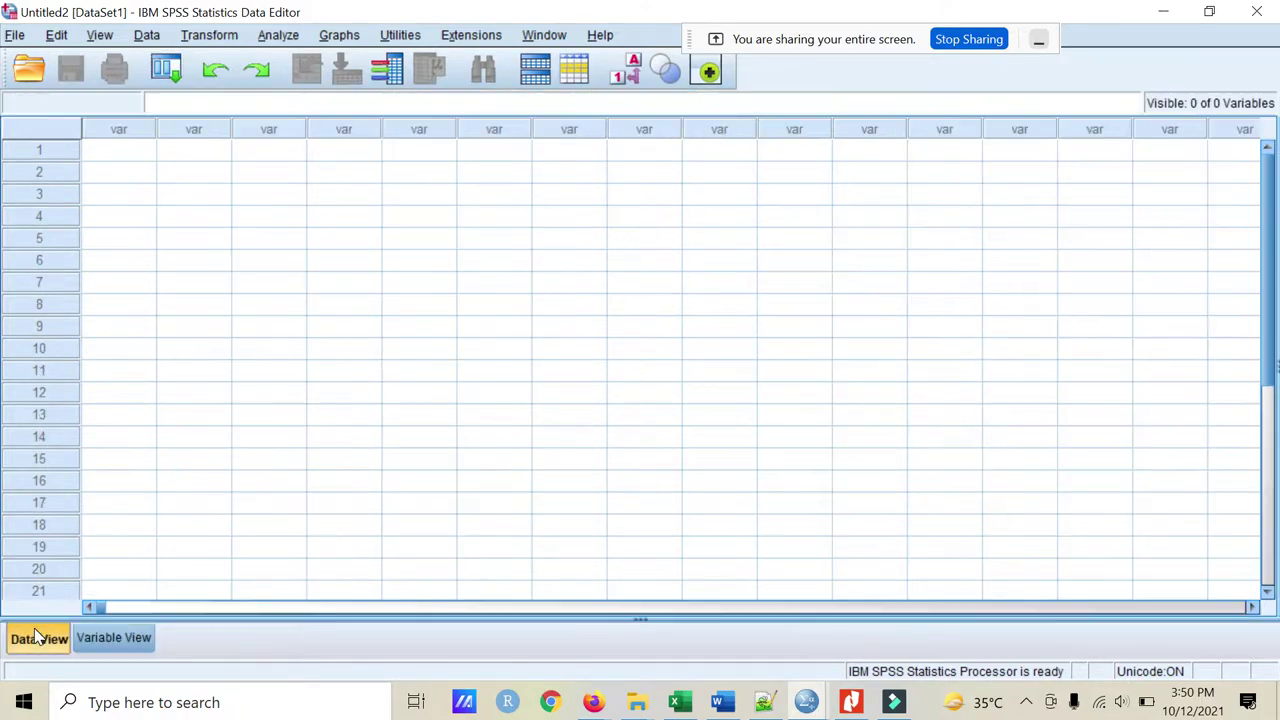
left_click(107, 152)
key("ctrl+v")
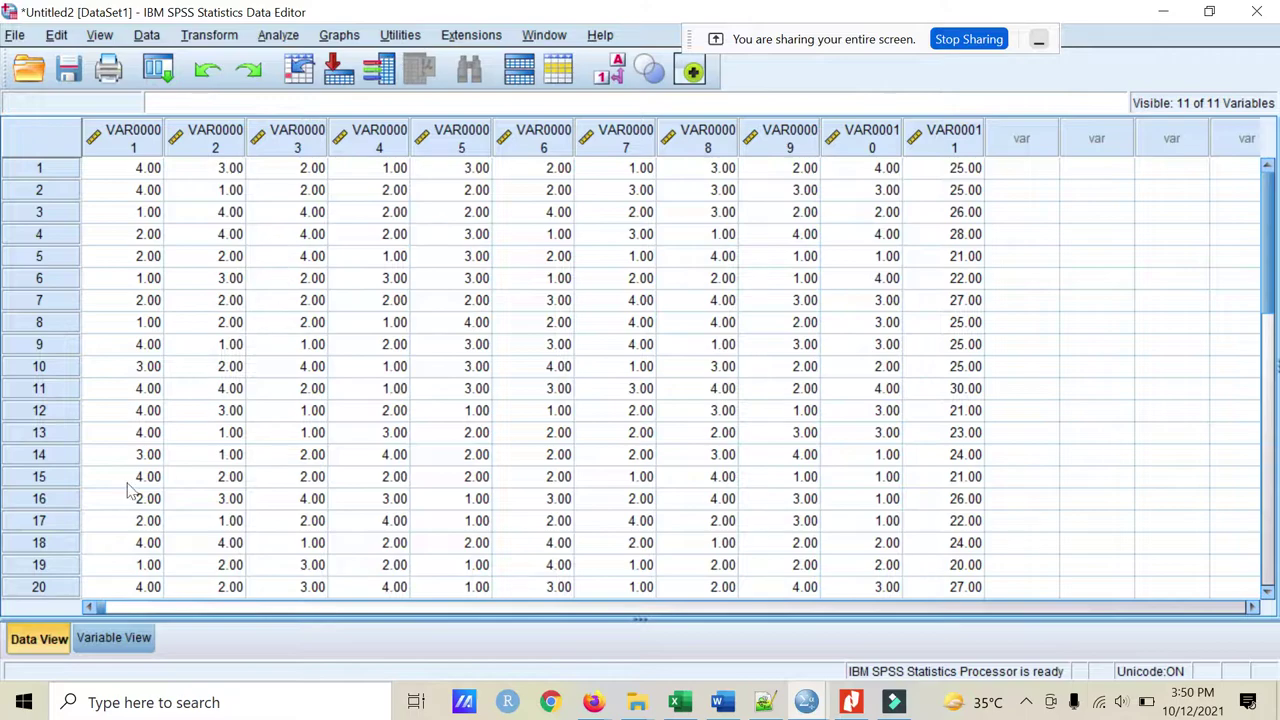
Check the pasted data against its variable definitions in Variable View and Data View
left_click(142, 640)
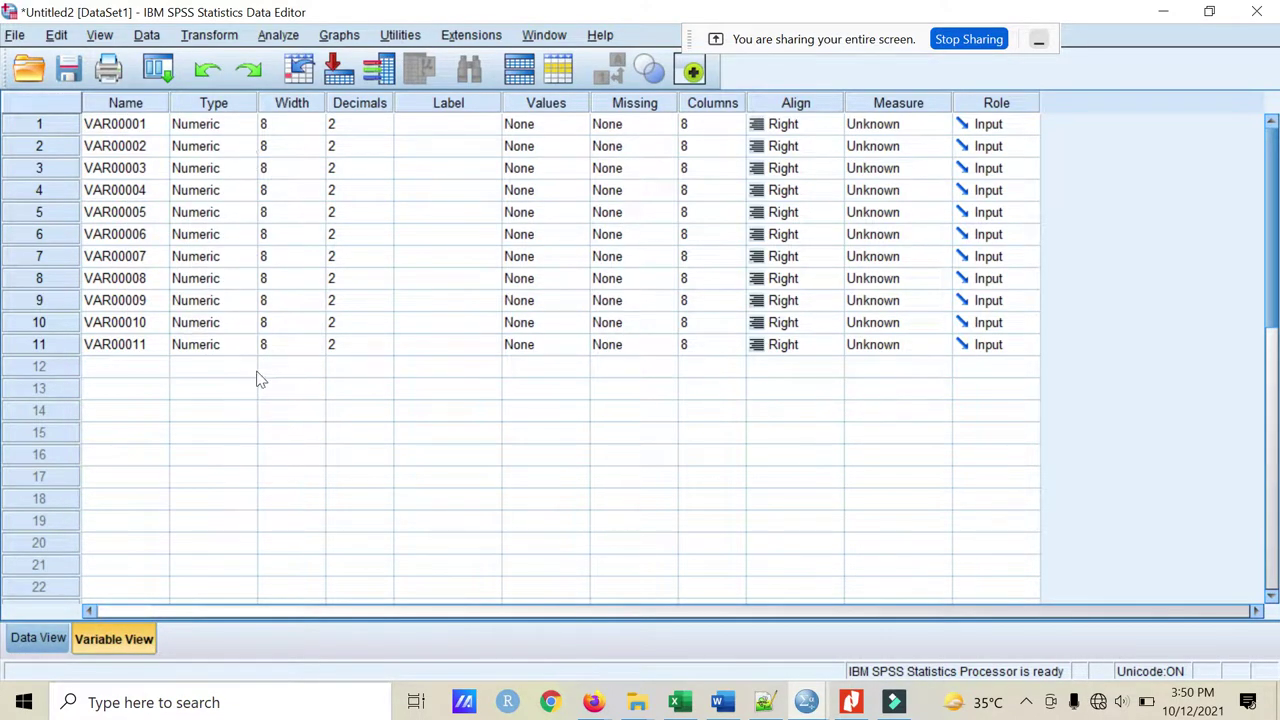
left_click(30, 640)
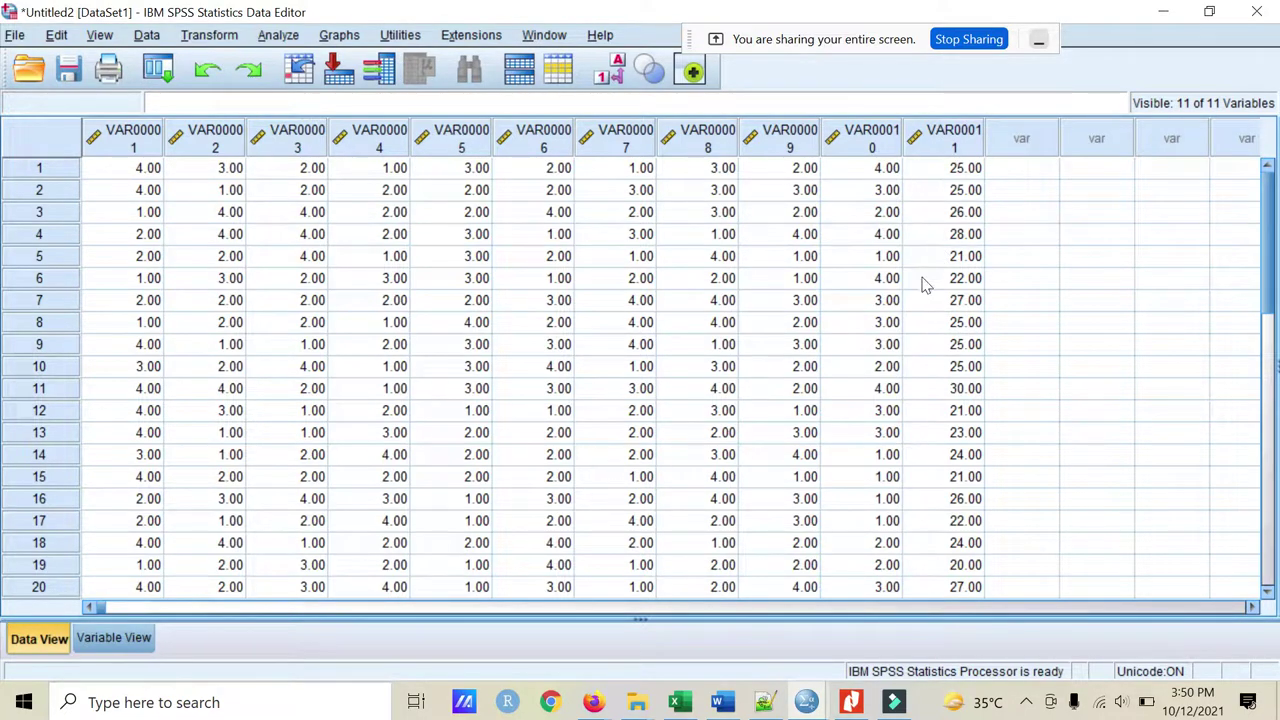
left_click(122, 637)
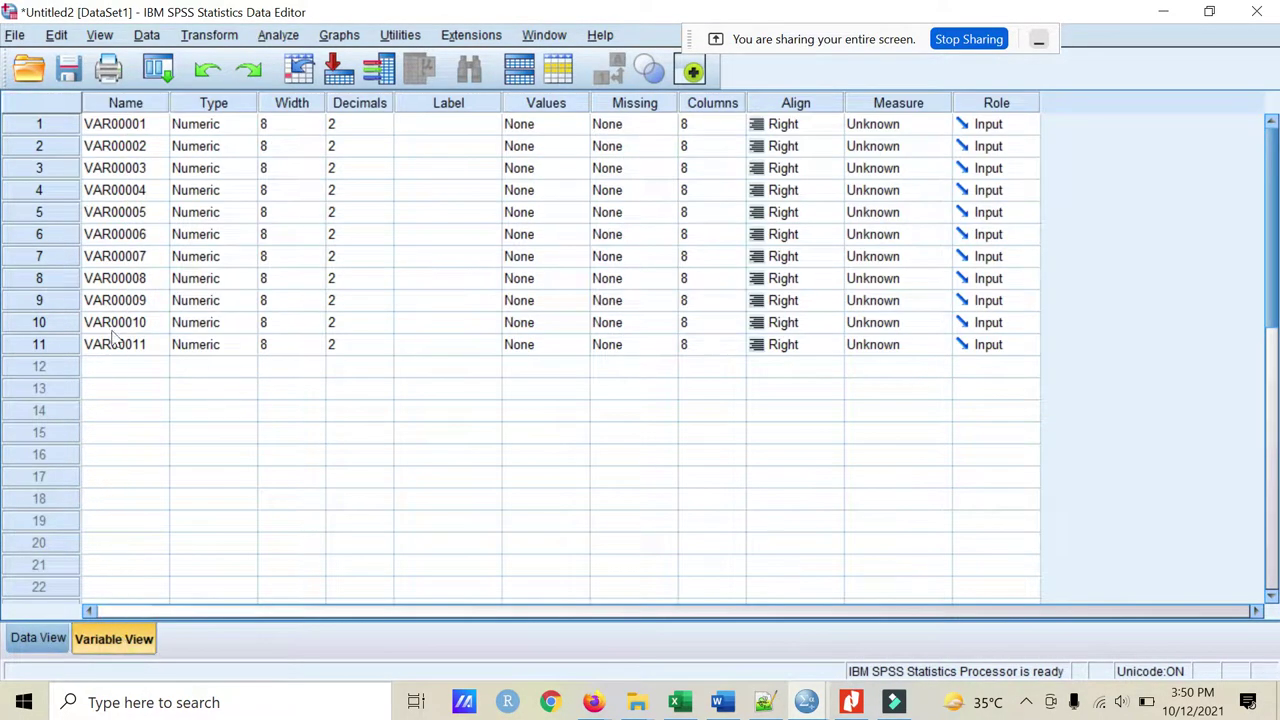
Rename the first variable as Item1
left_click(118, 124)
type("It")
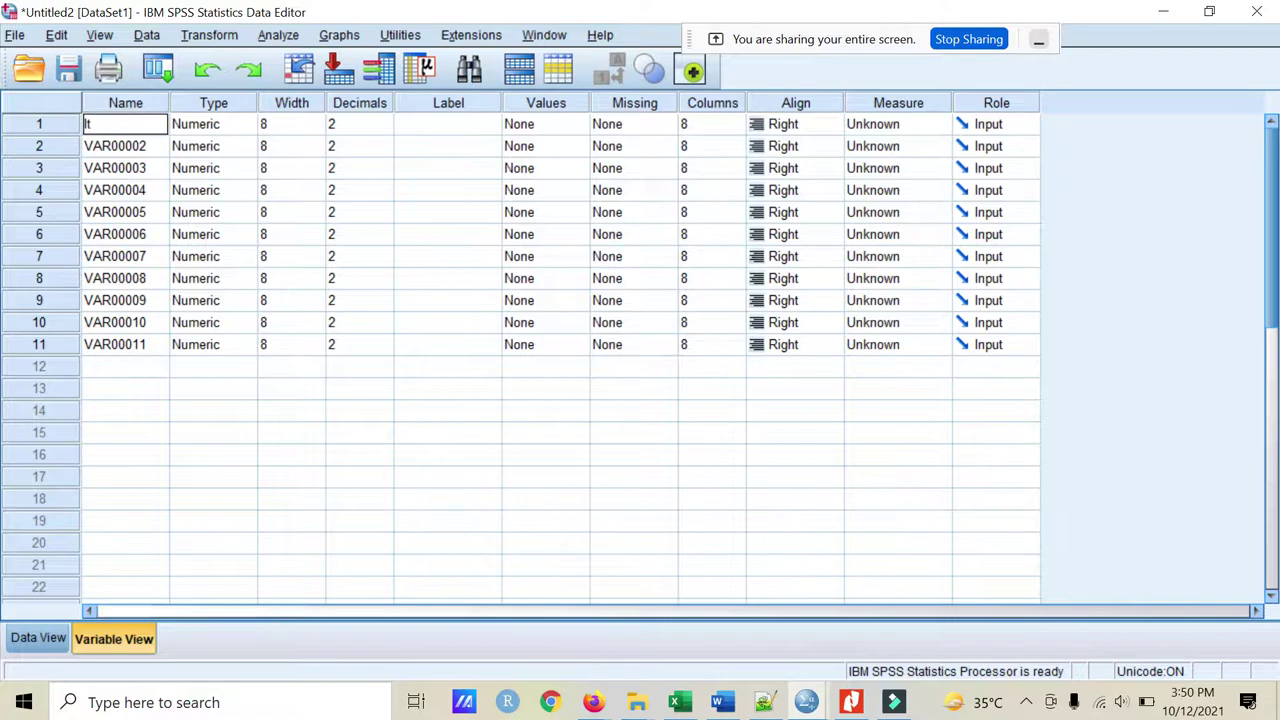
type("emq")
key("Return")
left_click(118, 124)
type("Item1")
key("Return")
left_click(118, 124)
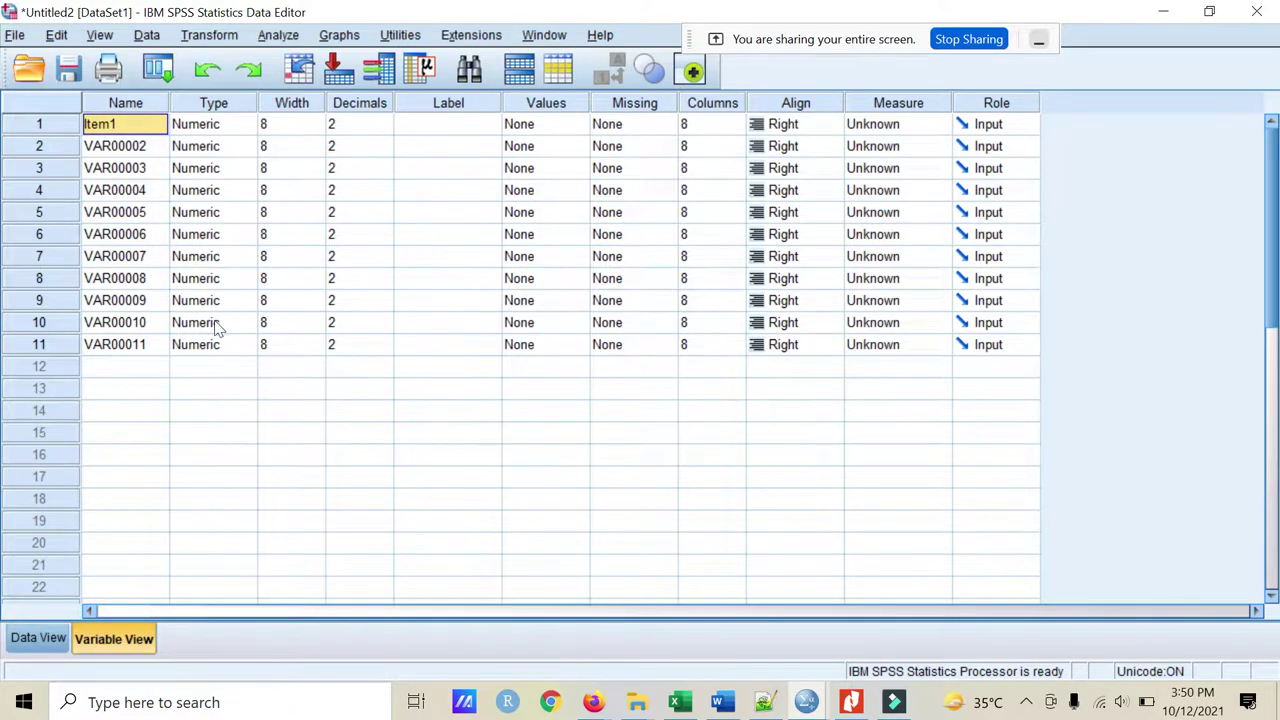
Switch to Excel, build a list from item1 to item10 in cells O3 to O12, and copy it
left_click(679, 702)
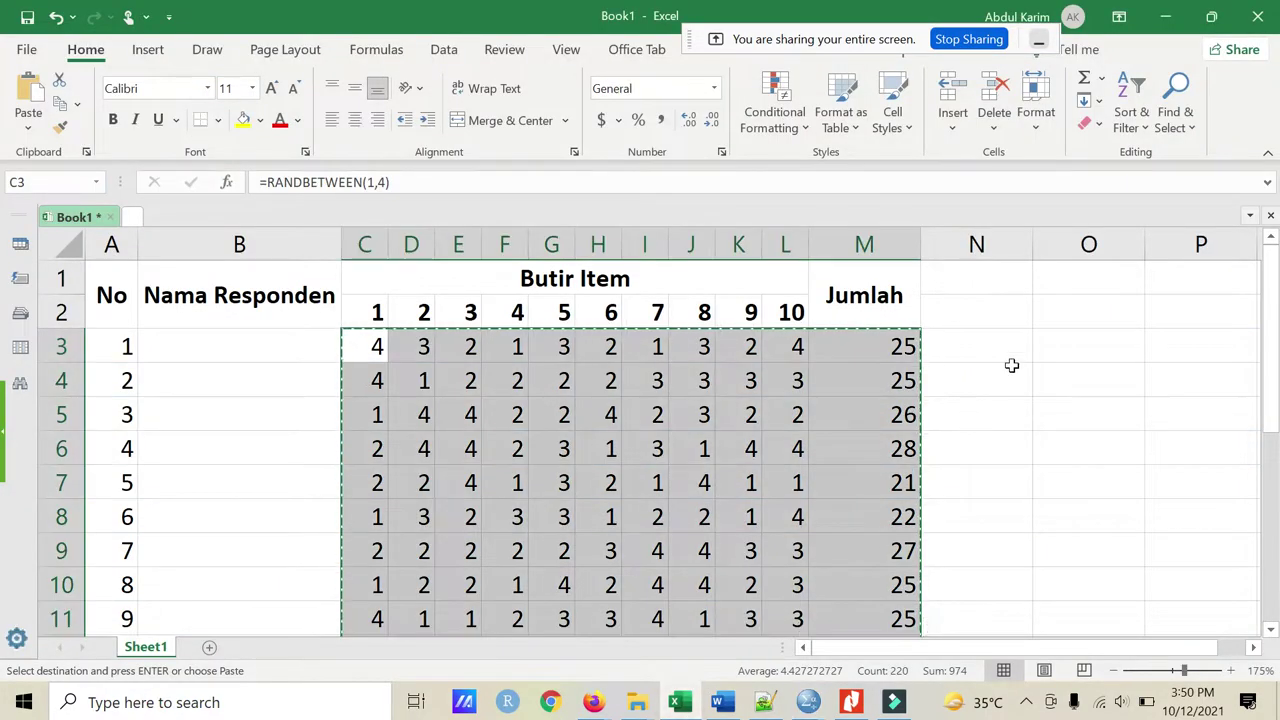
left_click(1011, 367)
left_click(1066, 354)
type("item1")
key("Return")
type("item2")
key("Return")
left_click_drag(1066, 350, 1103, 512)
key("ctrl+c")
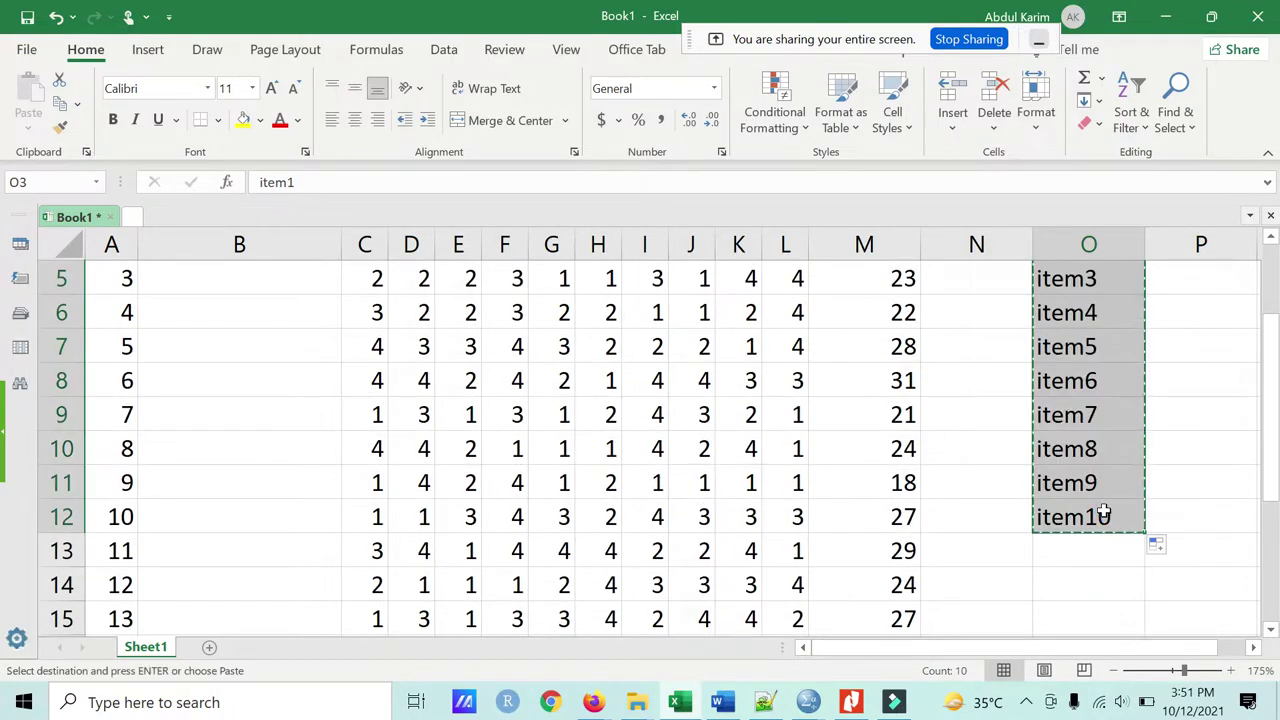
Switch back to the SPSS dataset and paste the names item1 to item10 onto the first ten variables
left_click(806, 702)
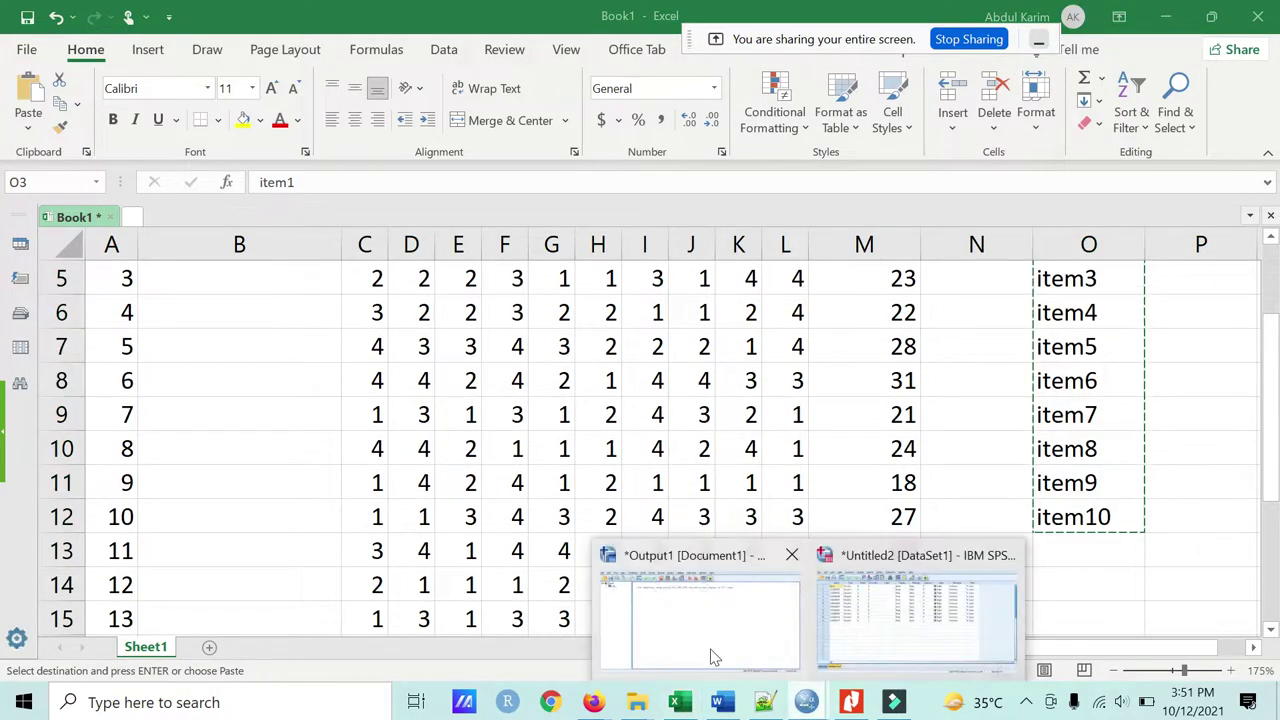
left_click(716, 658)
left_click(806, 702)
left_click(886, 645)
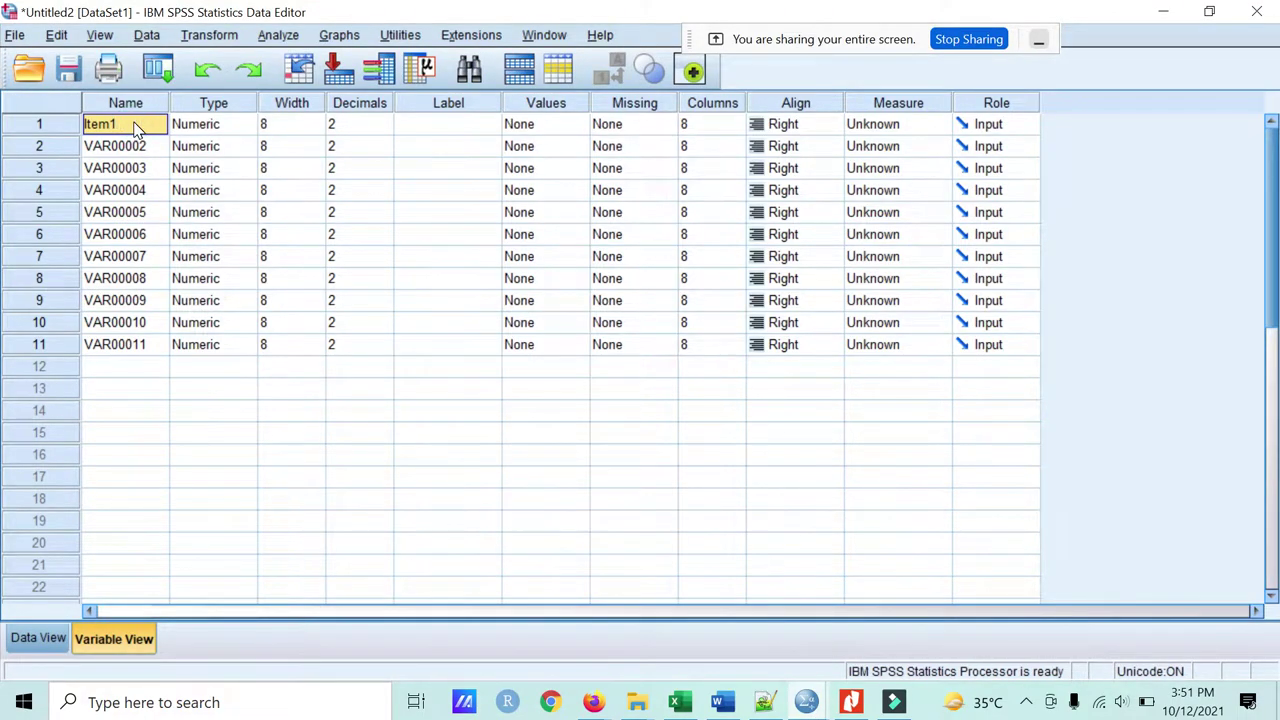
key("ctrl+v")
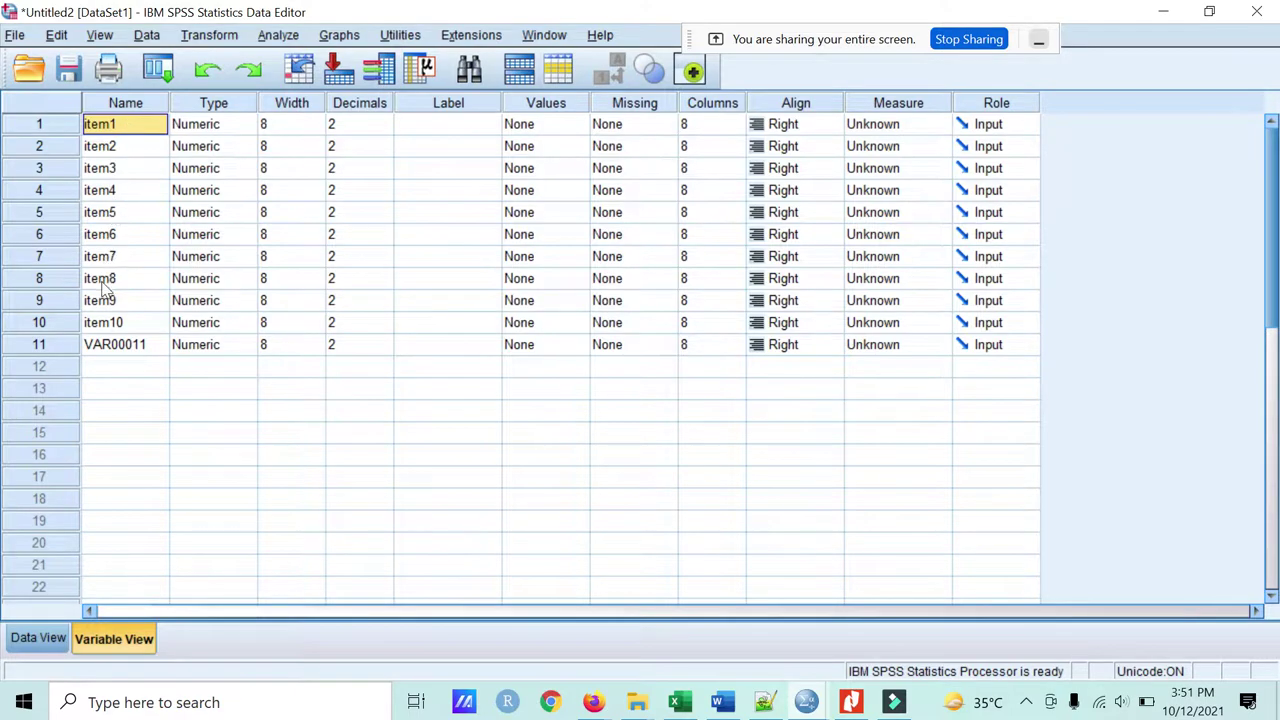
Rename the eleventh variable as Jumlah
left_click(140, 349)
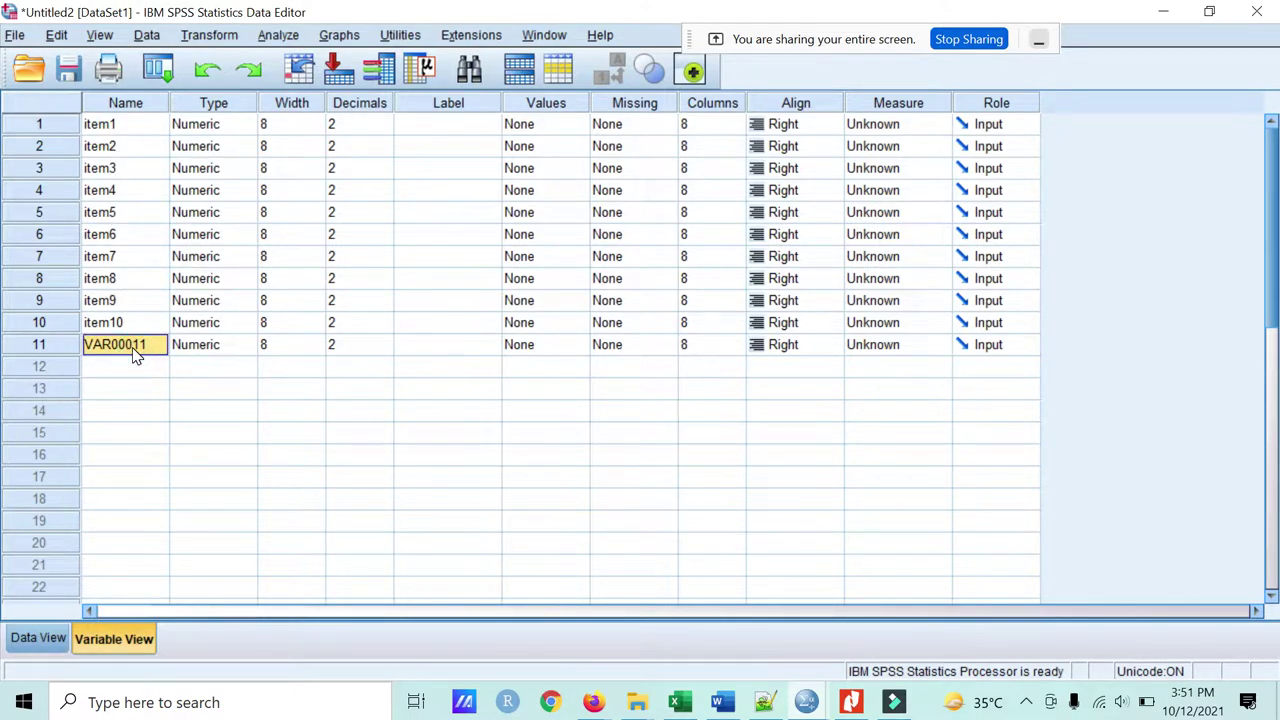
type("Jumlah")
key("Return")
left_click(133, 349)
Add value labels for item1: 1 as "Sangat tidak setuju" and 2 as "Tidak setuju"
left_click(526, 131)
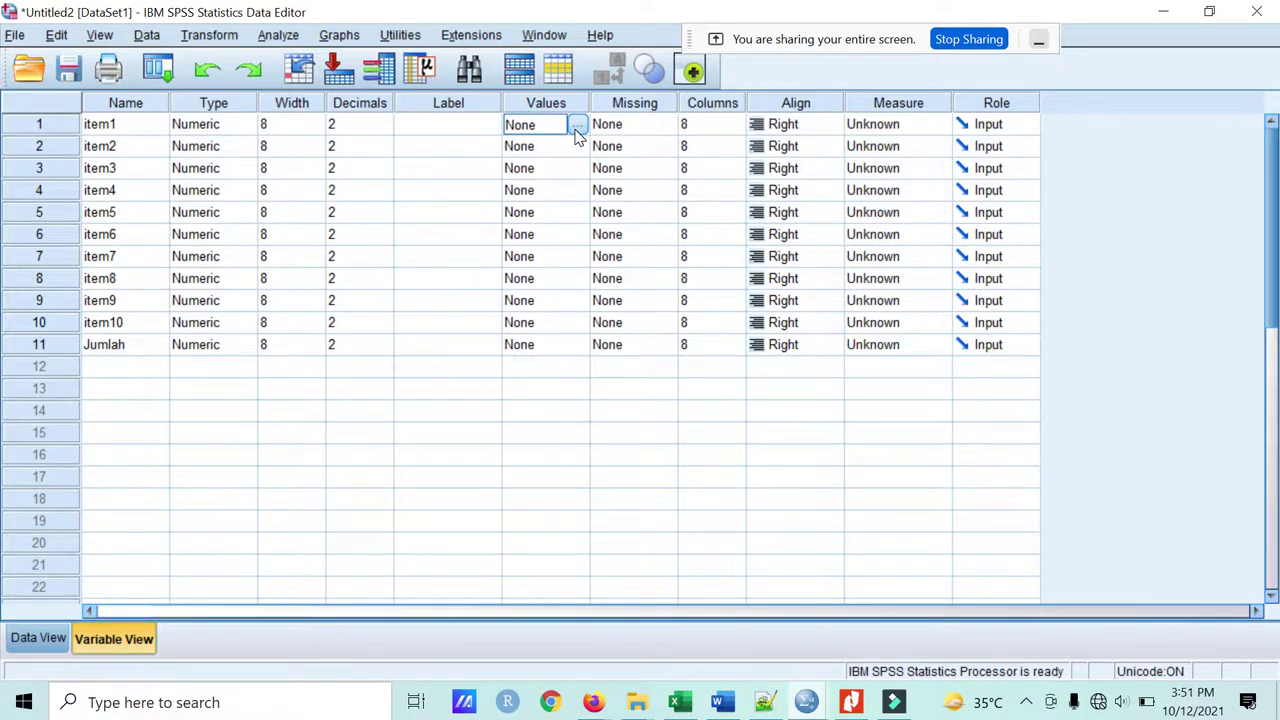
left_click(577, 126)
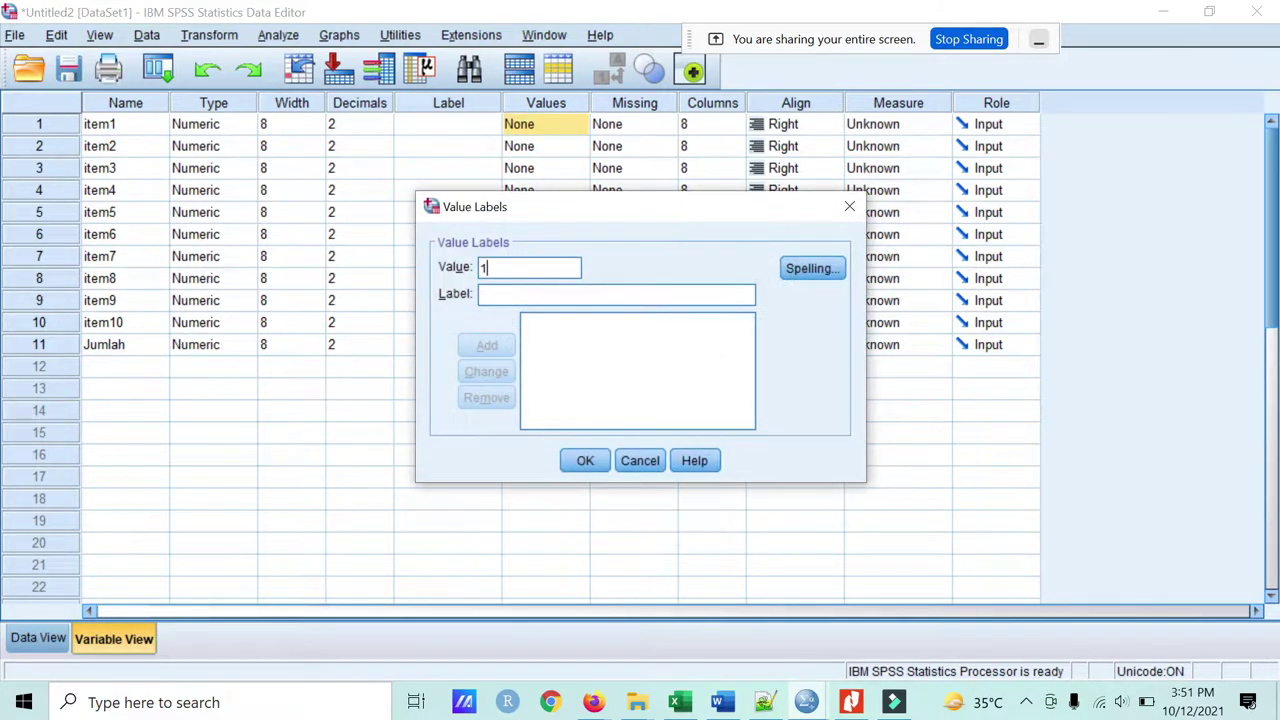
left_click(507, 290)
type("Sa")
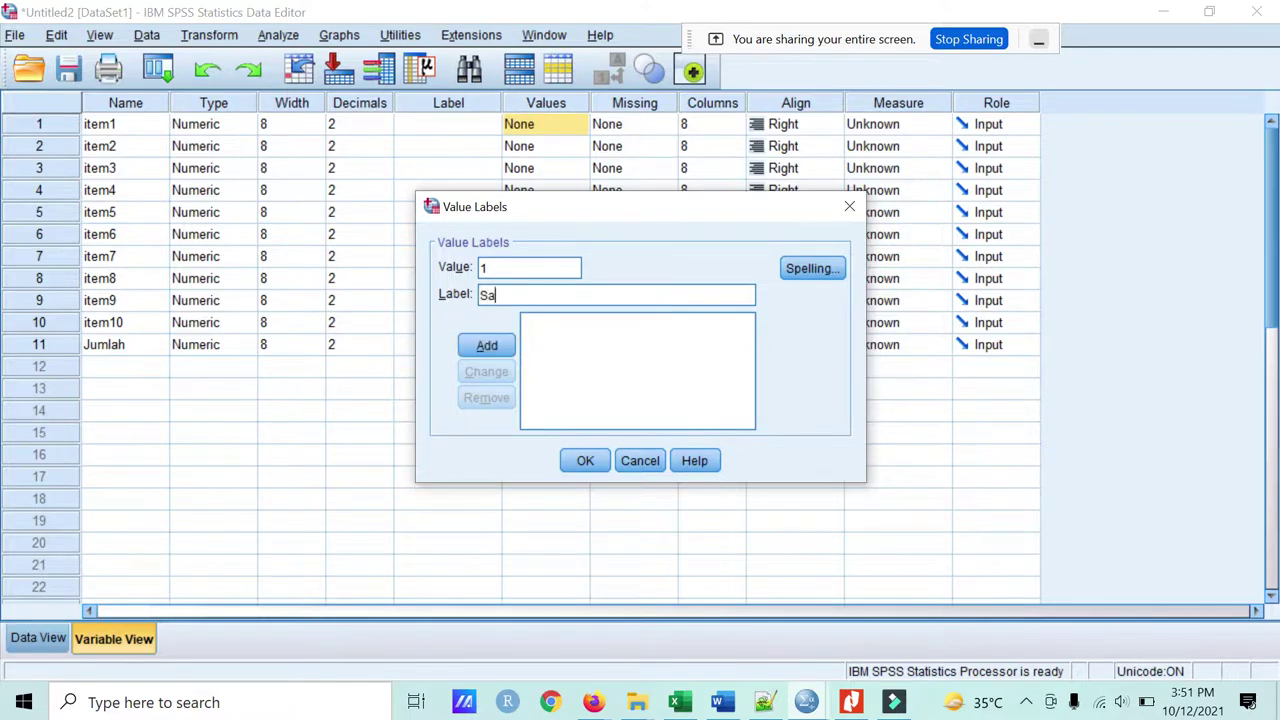
type("ngat tidak setuju")
left_click(490, 344)
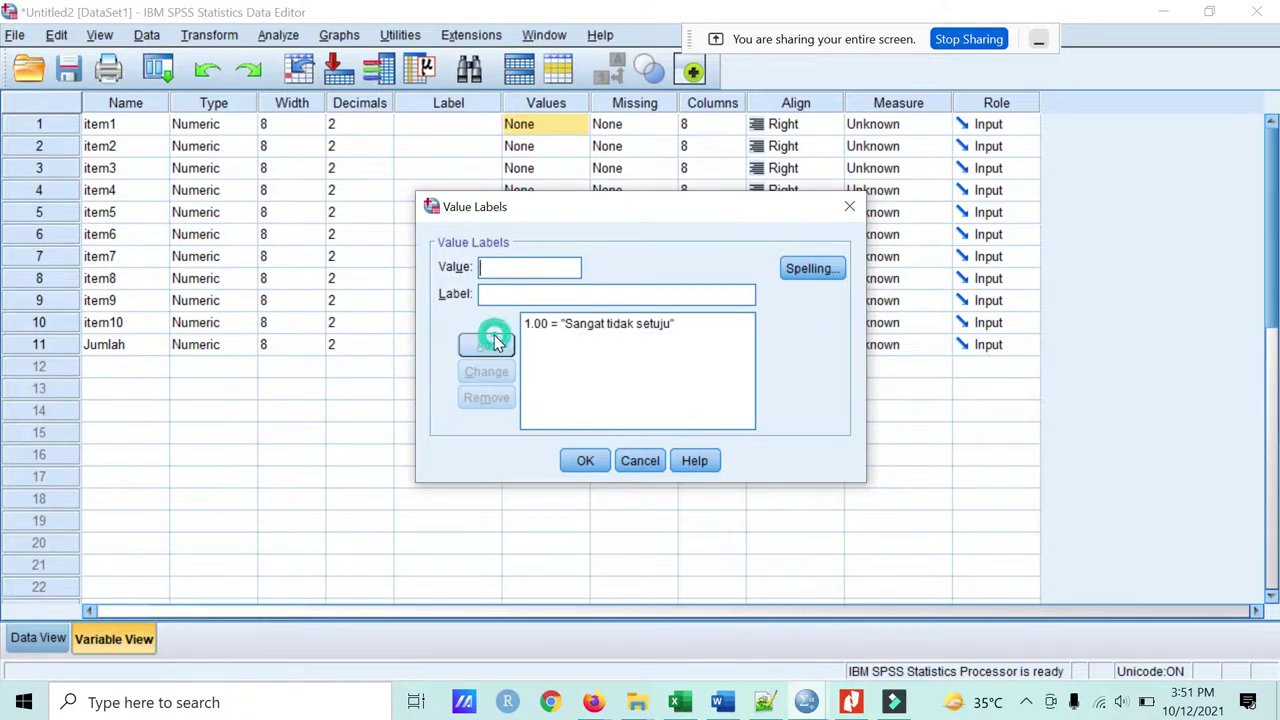
type("2")
left_click(535, 292)
type("Tidak setuju")
left_click(470, 342)
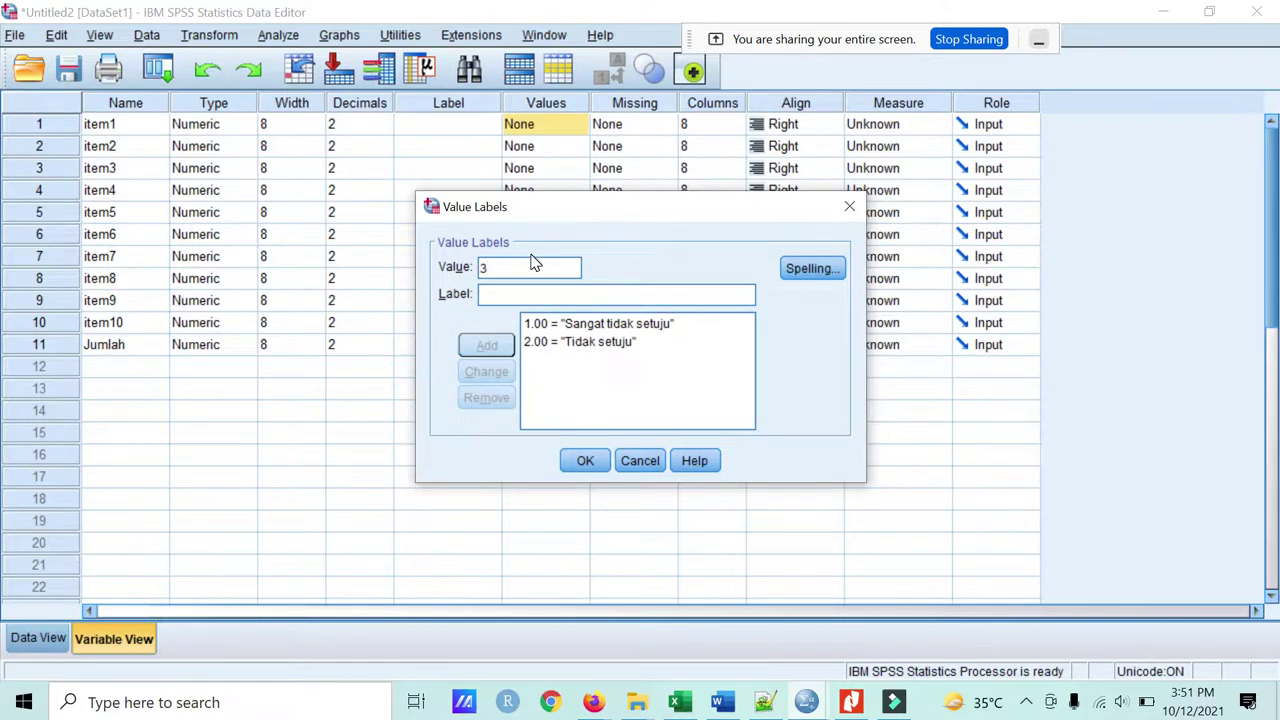
Add the labels 3 as "Setuju" and 4 as "Sangat setuju" for item1, and apply the value labels
key("Tab")
type("Setuju")
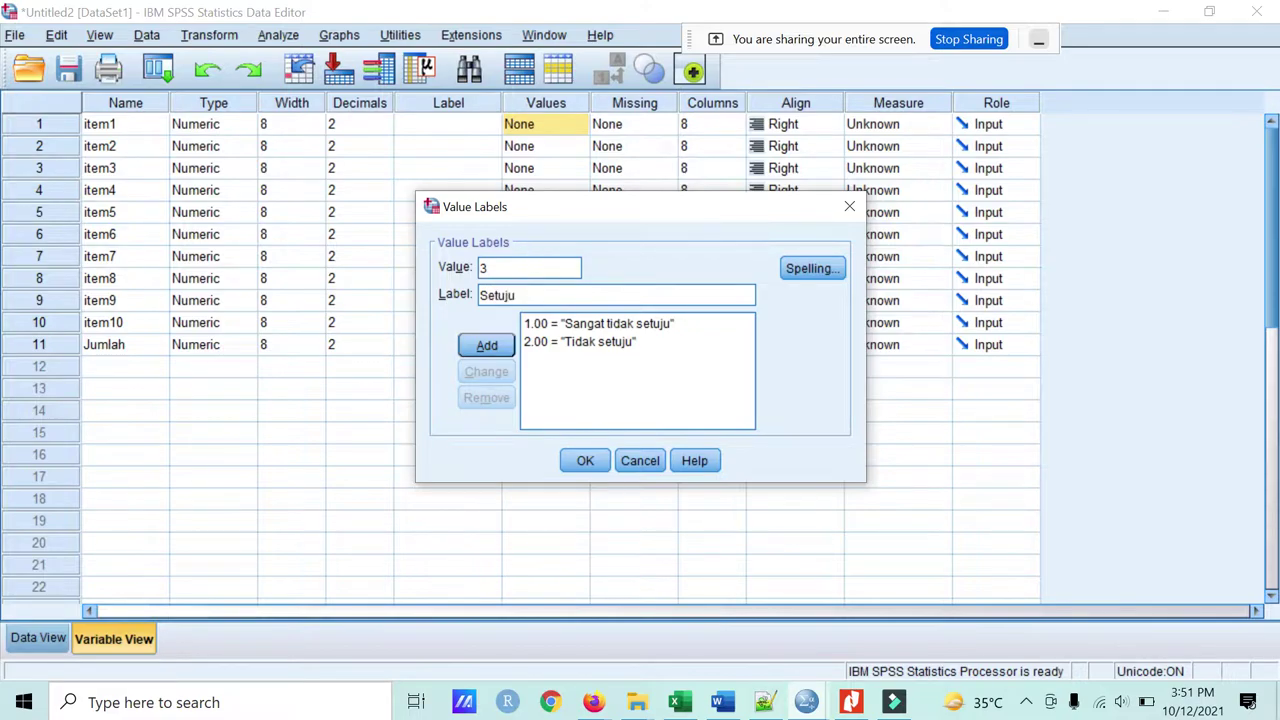
left_click(487, 345)
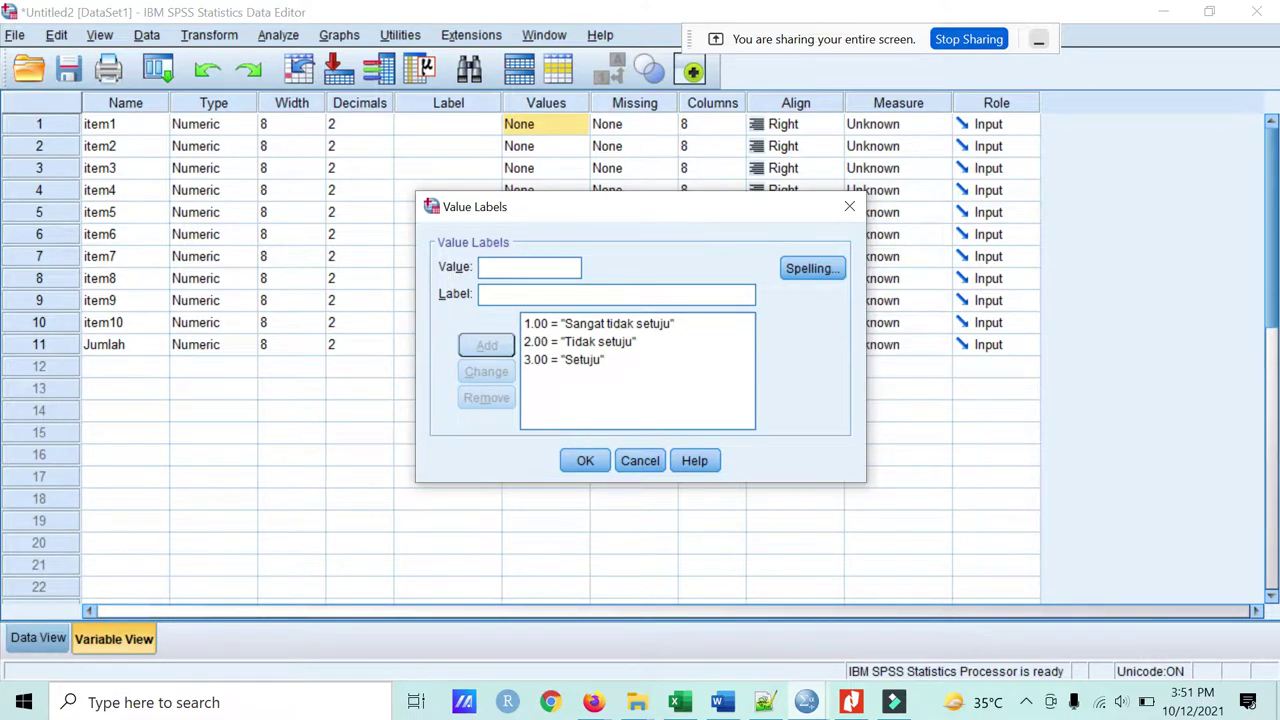
left_click(525, 294)
type("Sangat")
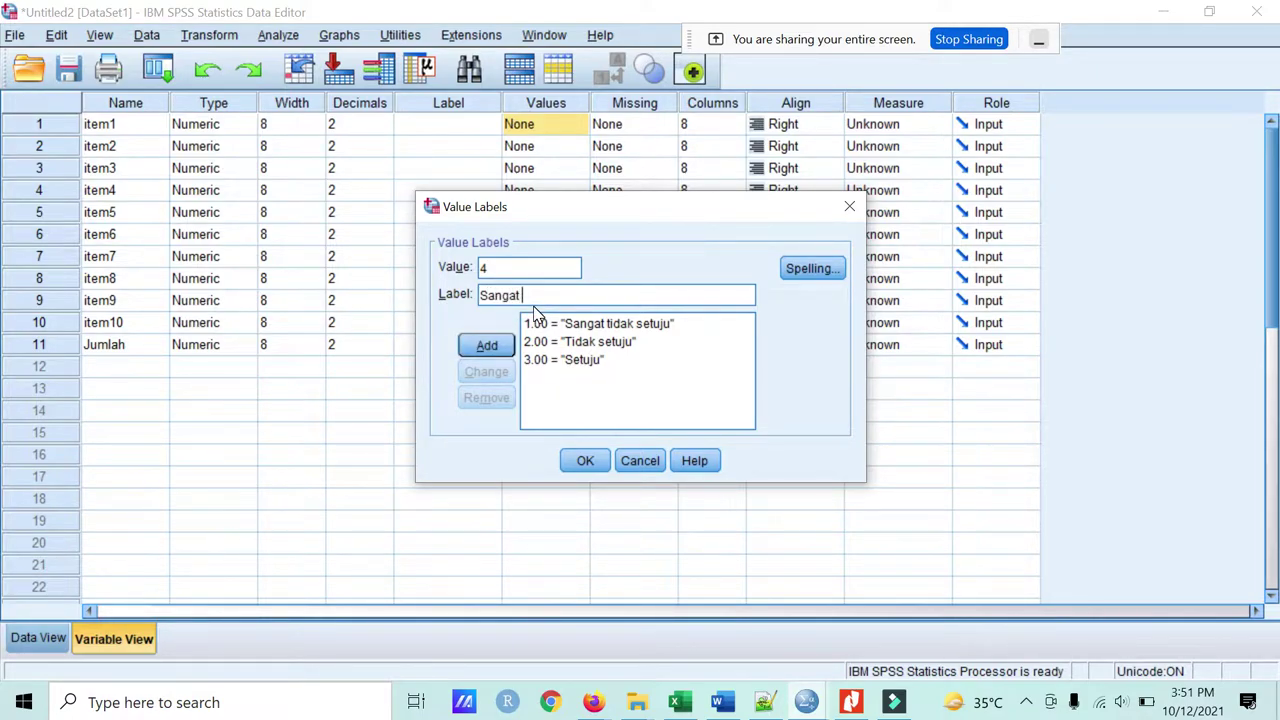
type(" setuju")
left_click(481, 348)
left_click(589, 461)
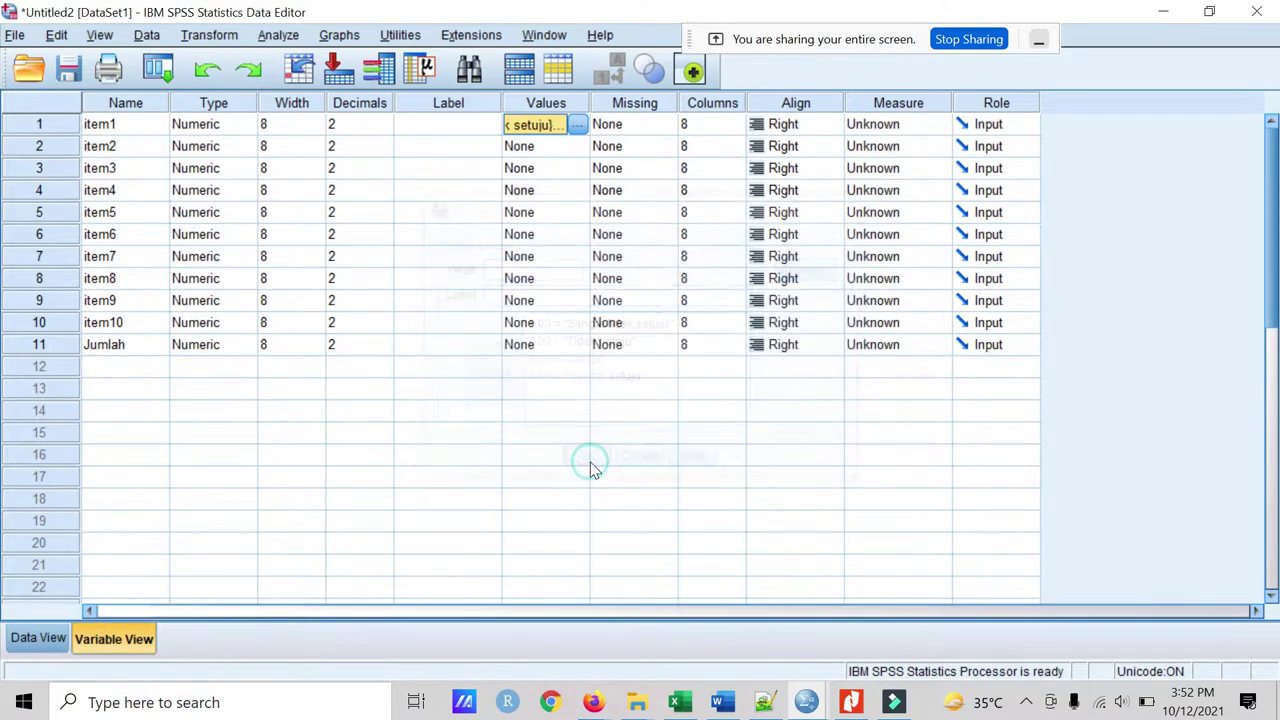
Copy the value labels of item1 to the variables item2 through item10
left_click(532, 150)
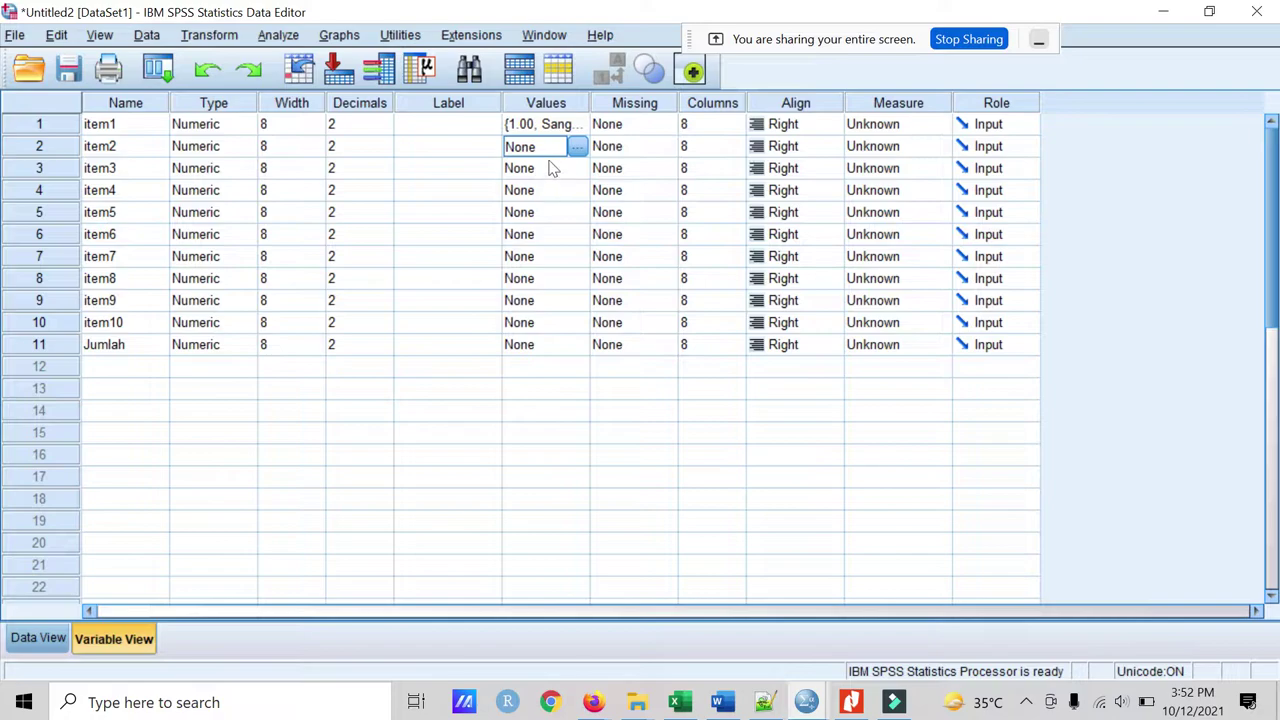
left_click(532, 127)
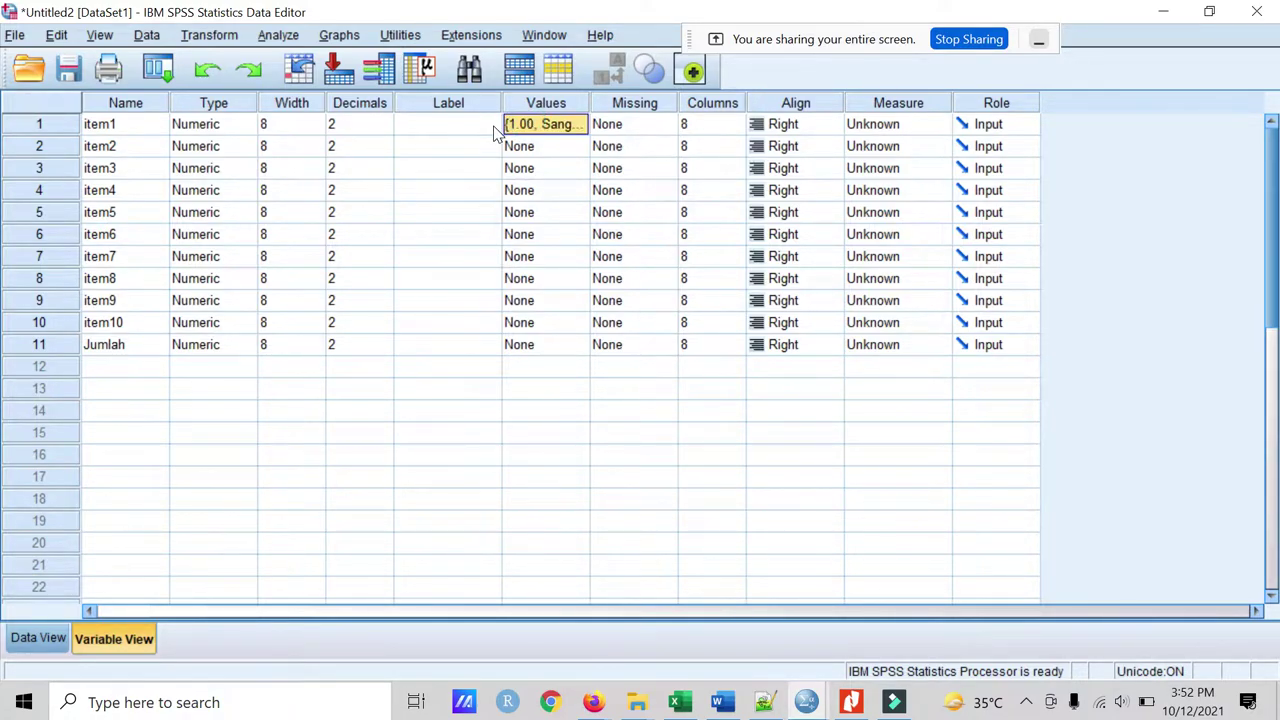
key("Down")
key("shift+Down")
key("shift+Down")
key("shift+Down")
key("shift+Down")
key("shift+Down")
key("shift+Down")
key("shift+Down")
key("shift+Down")
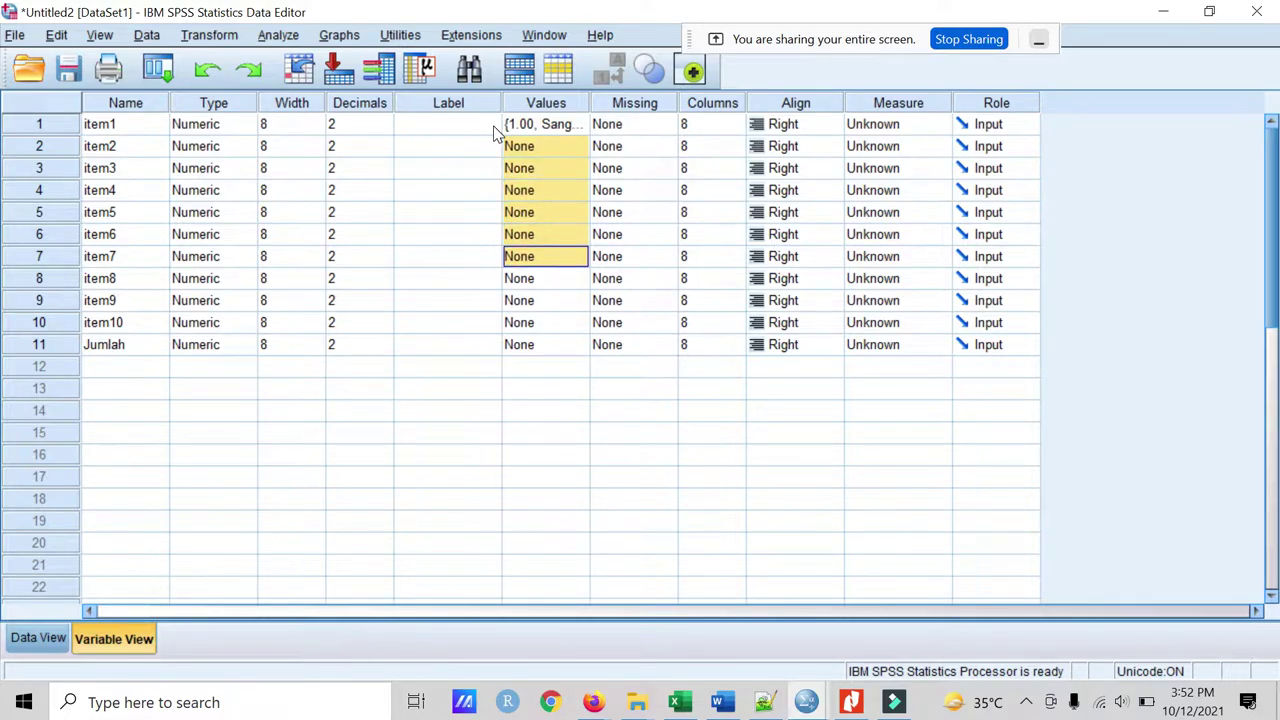
key("ctrl+v")
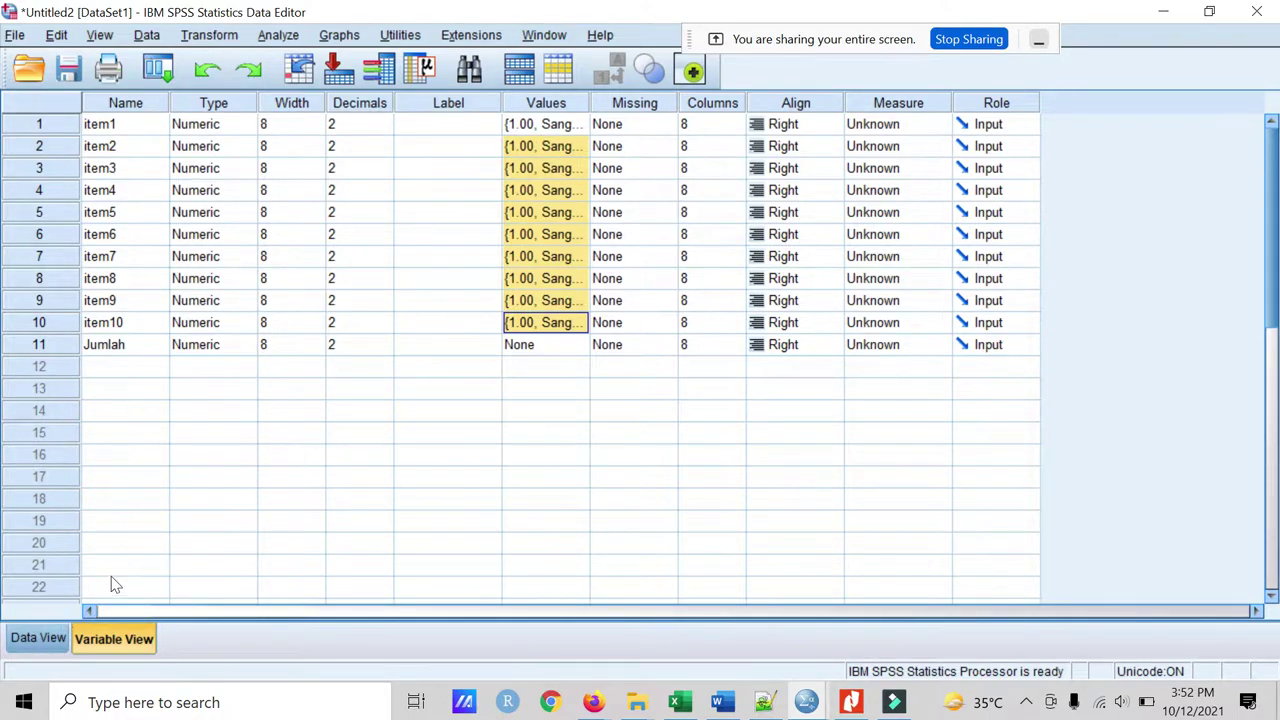
Return to the data and run a two-tailed Pearson bivariate correlation on item1 to item10 and Jumlah, flagging significant correlations
left_click(58, 639)
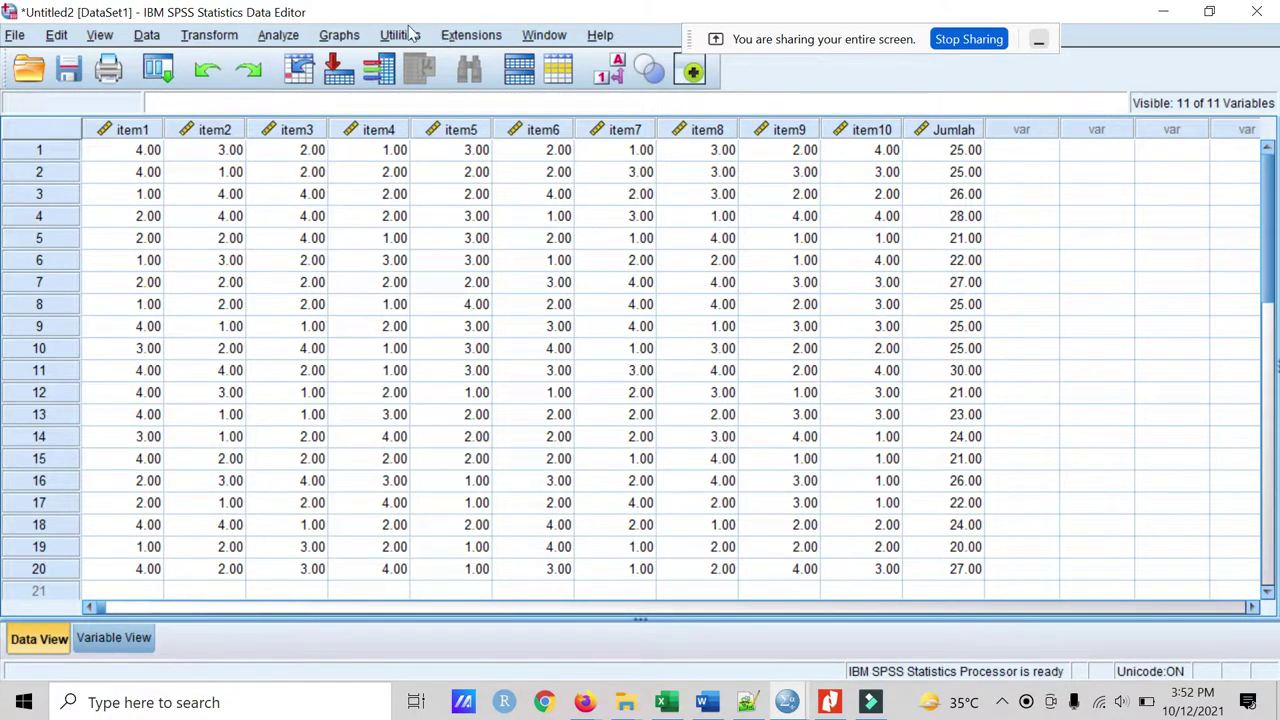
left_click(278, 38)
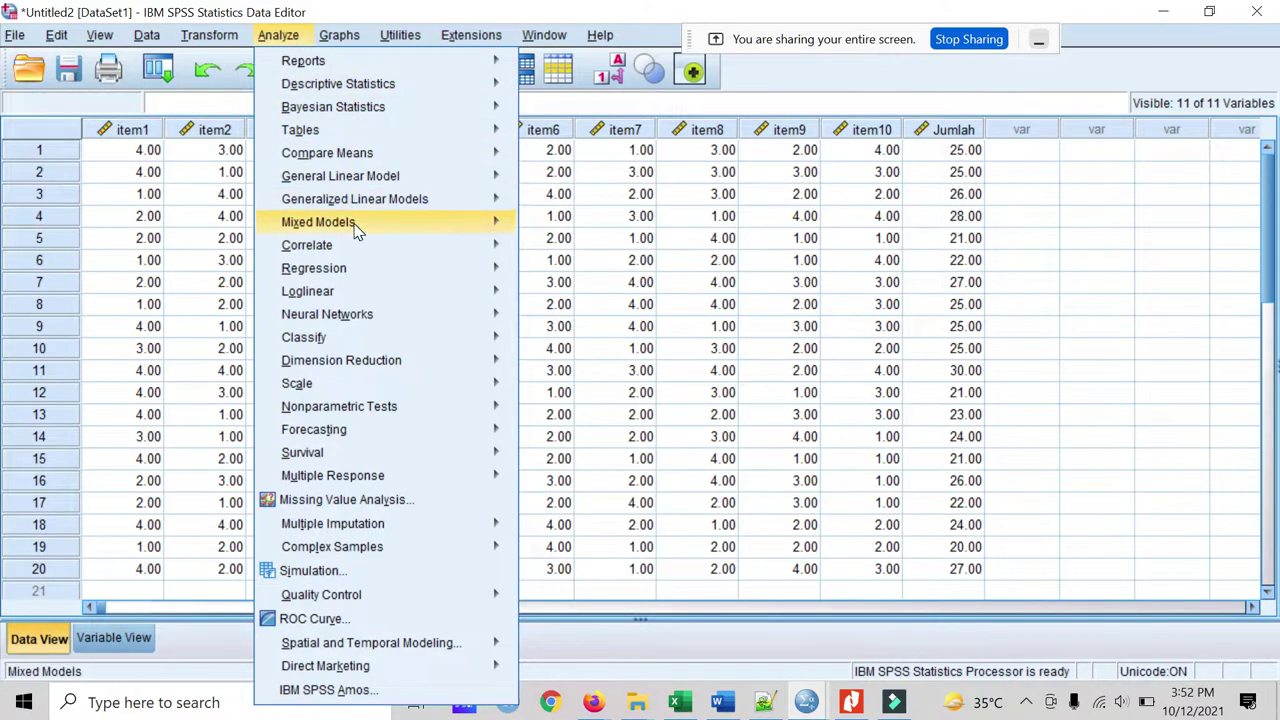
mouse_move(362, 253)
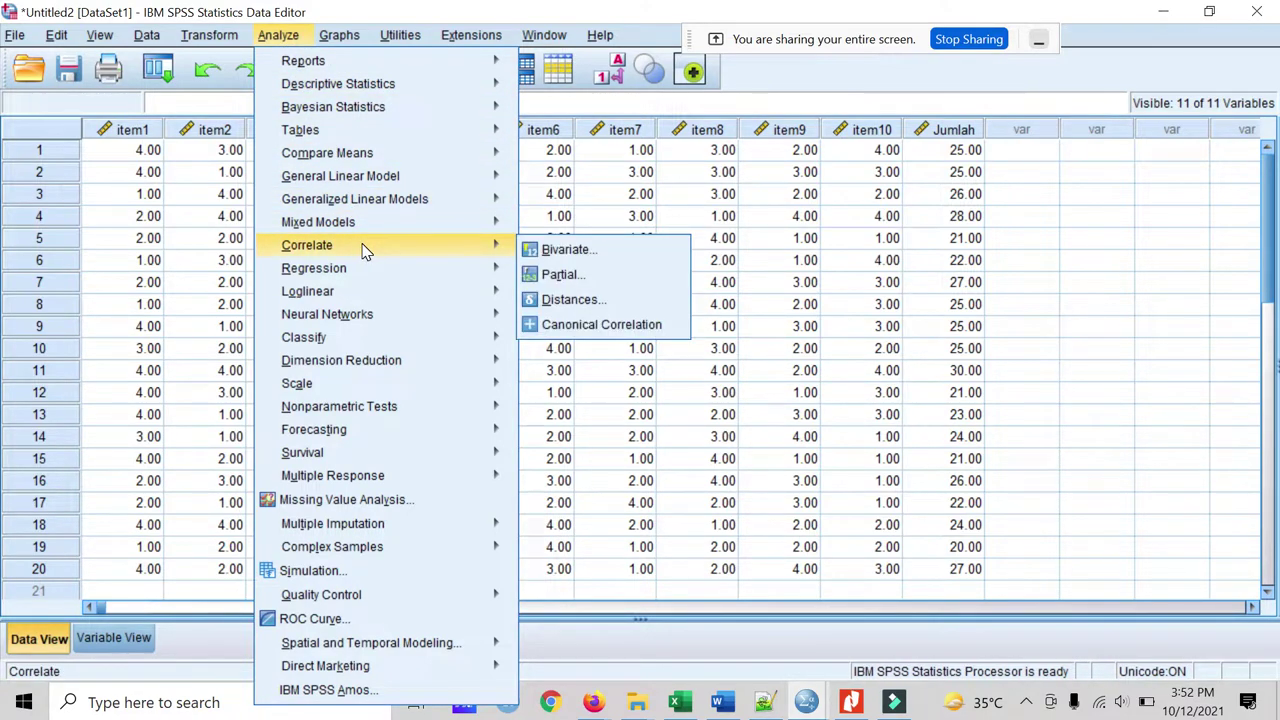
left_click(575, 250)
scroll(503, 254, "down", 1)
scroll(503, 252, "up", 1)
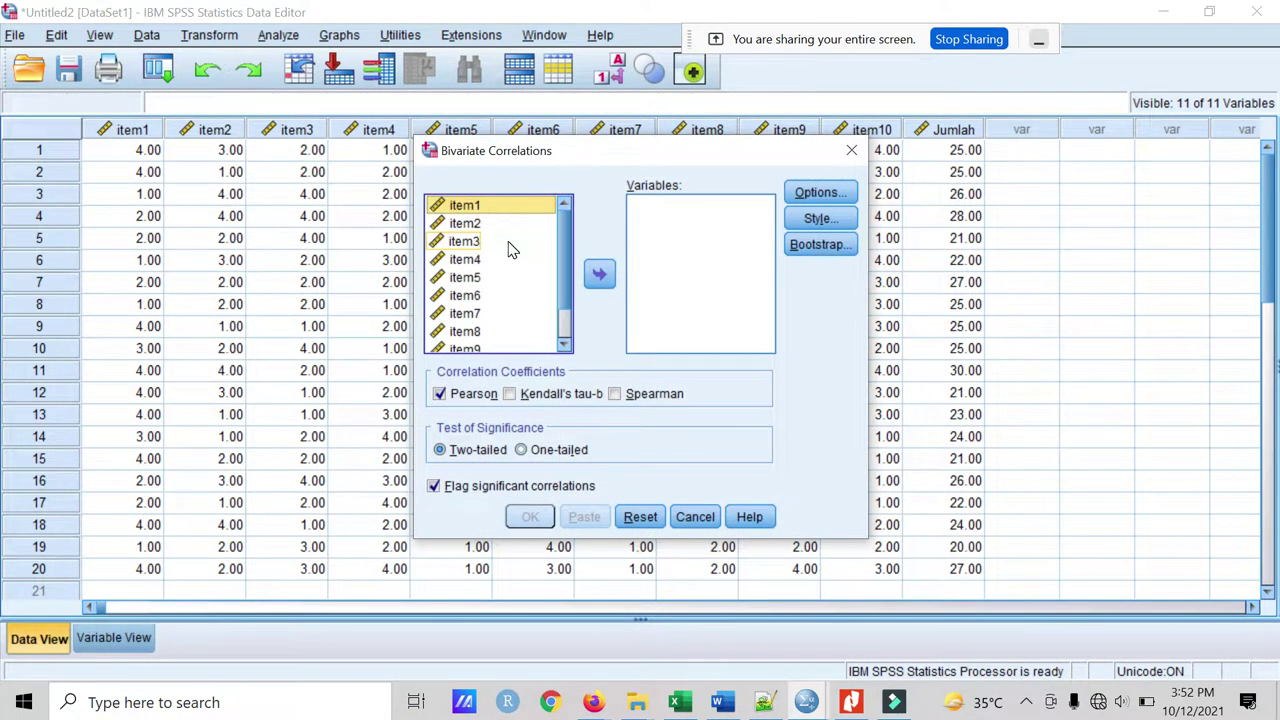
key("shift+Down")
key("shift+Down")
key("shift+Down")
key("shift+Down")
key("shift+Down")
key("shift+Down")
key("shift+Down")
key("shift+Down")
key("shift+Down")
key("shift+Down")
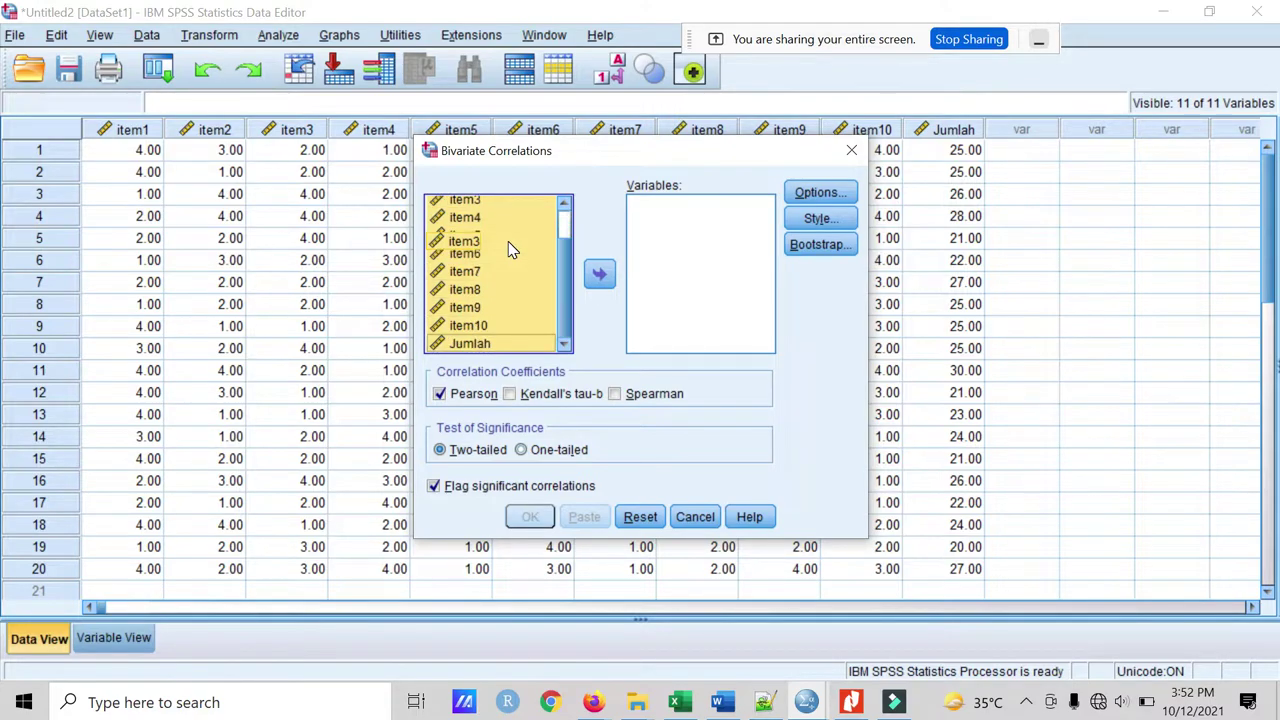
left_click(600, 276)
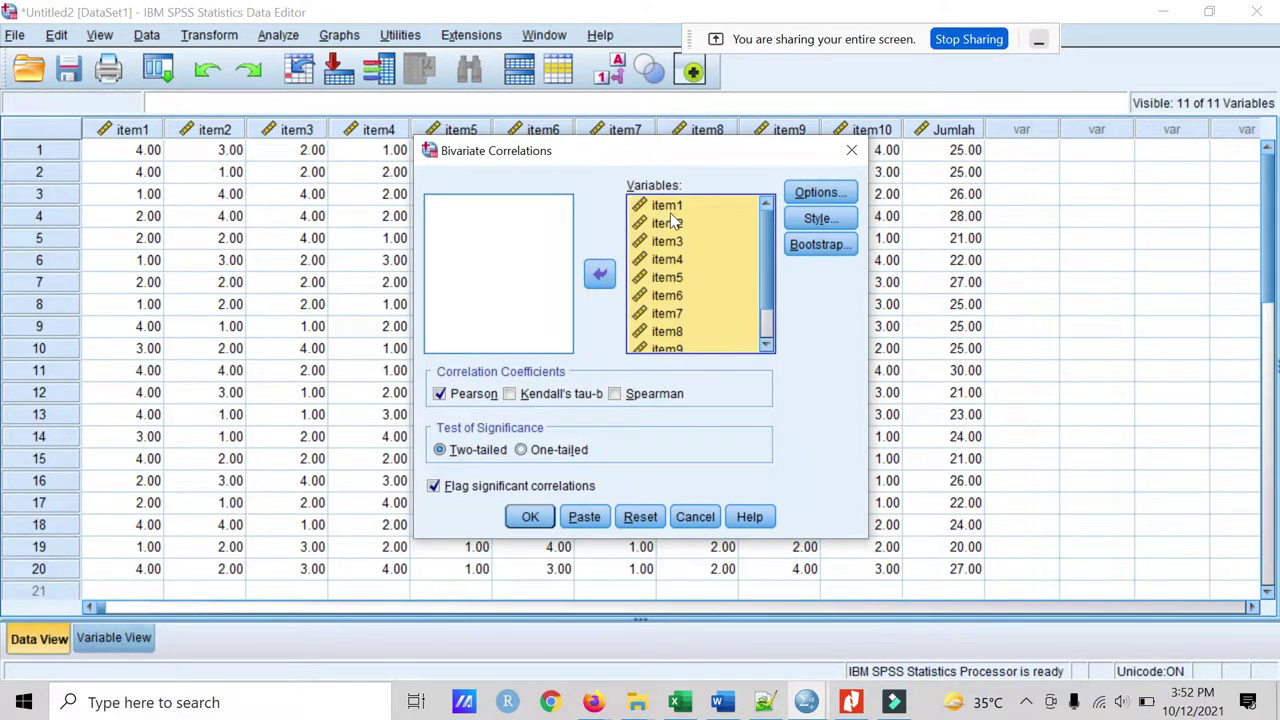
scroll(674, 250, "down", 1)
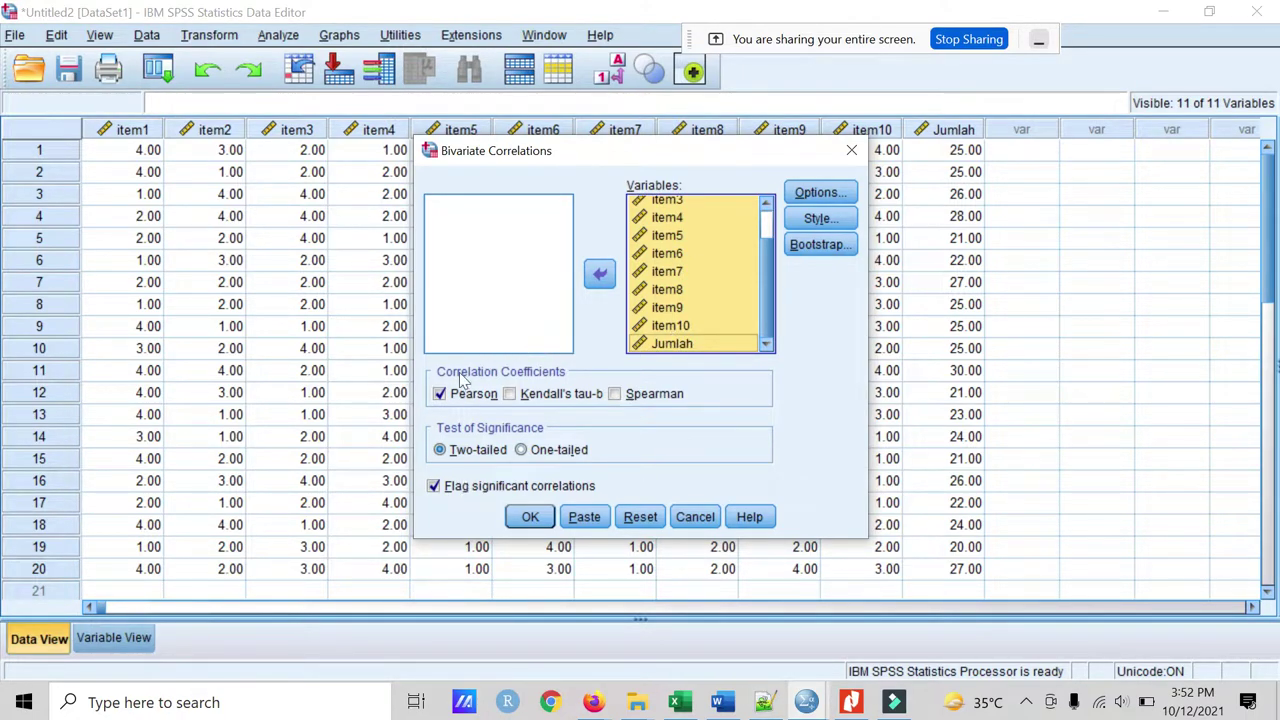
left_click(530, 517)
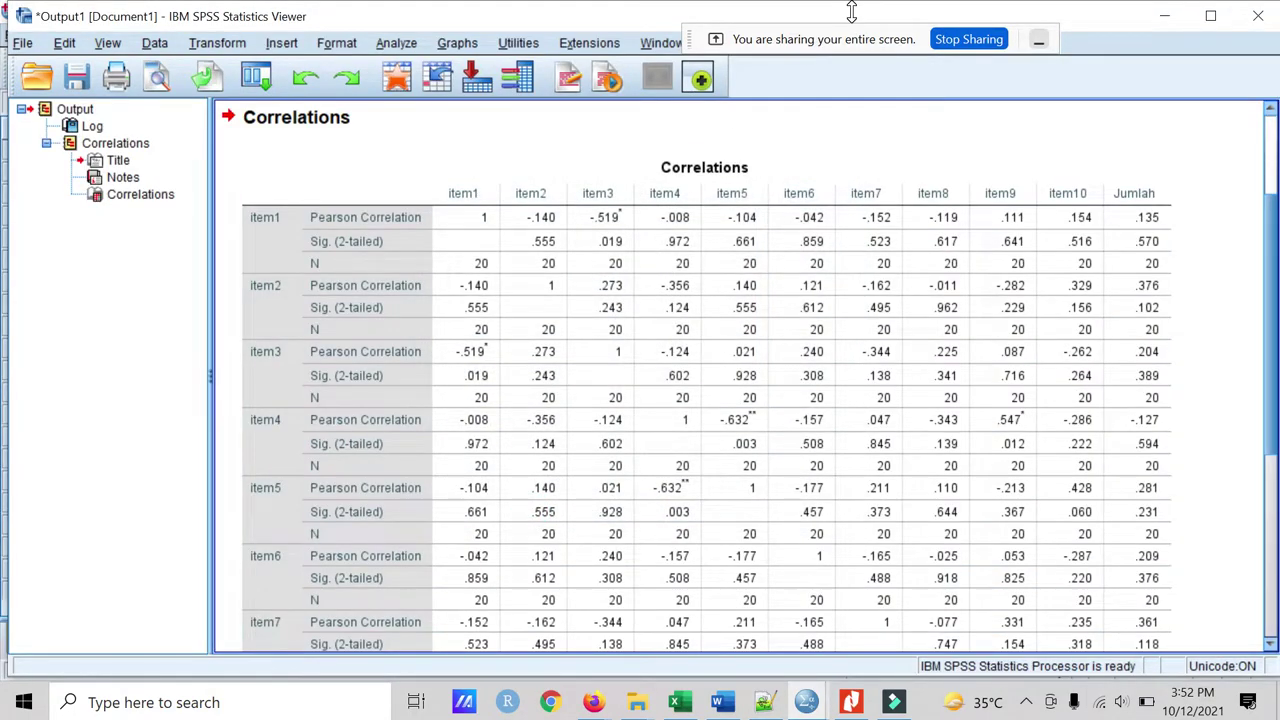
Examine the correlation table for each item's Pearson correlation and significance against Jumlah, including the significance footnotes
scroll(1125, 260, "down", 5)
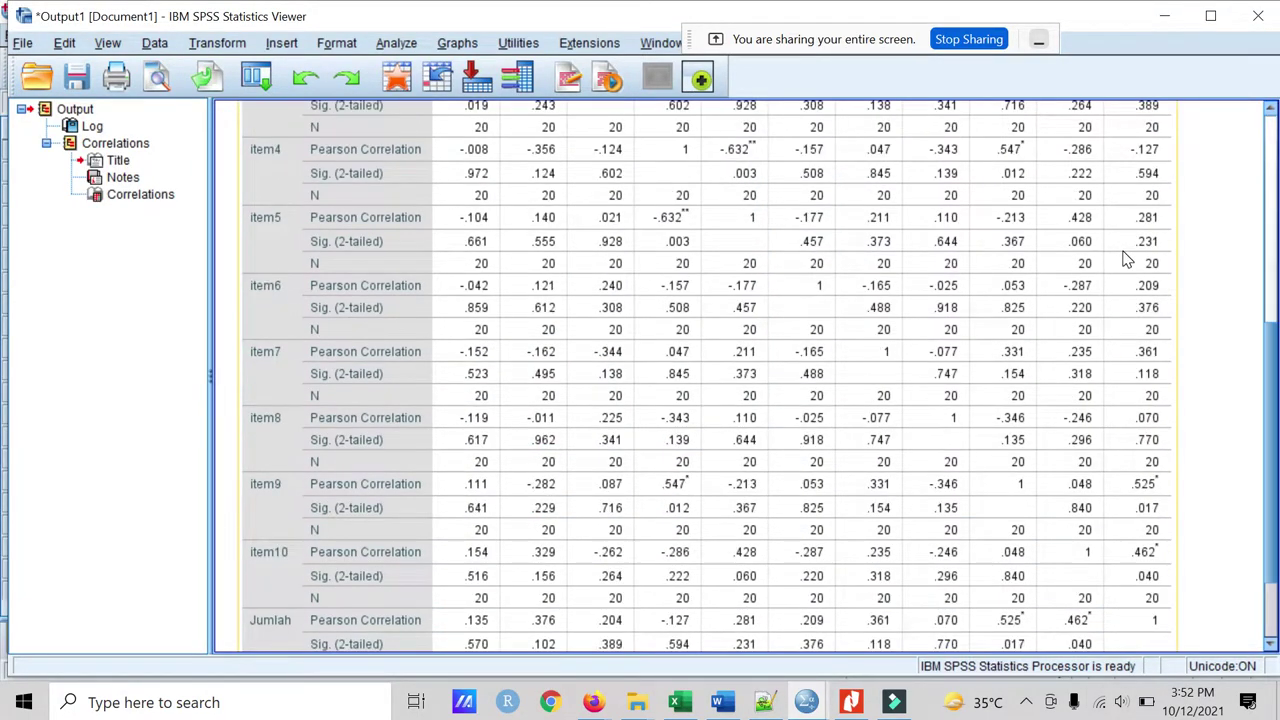
scroll(1125, 260, "up", 6)
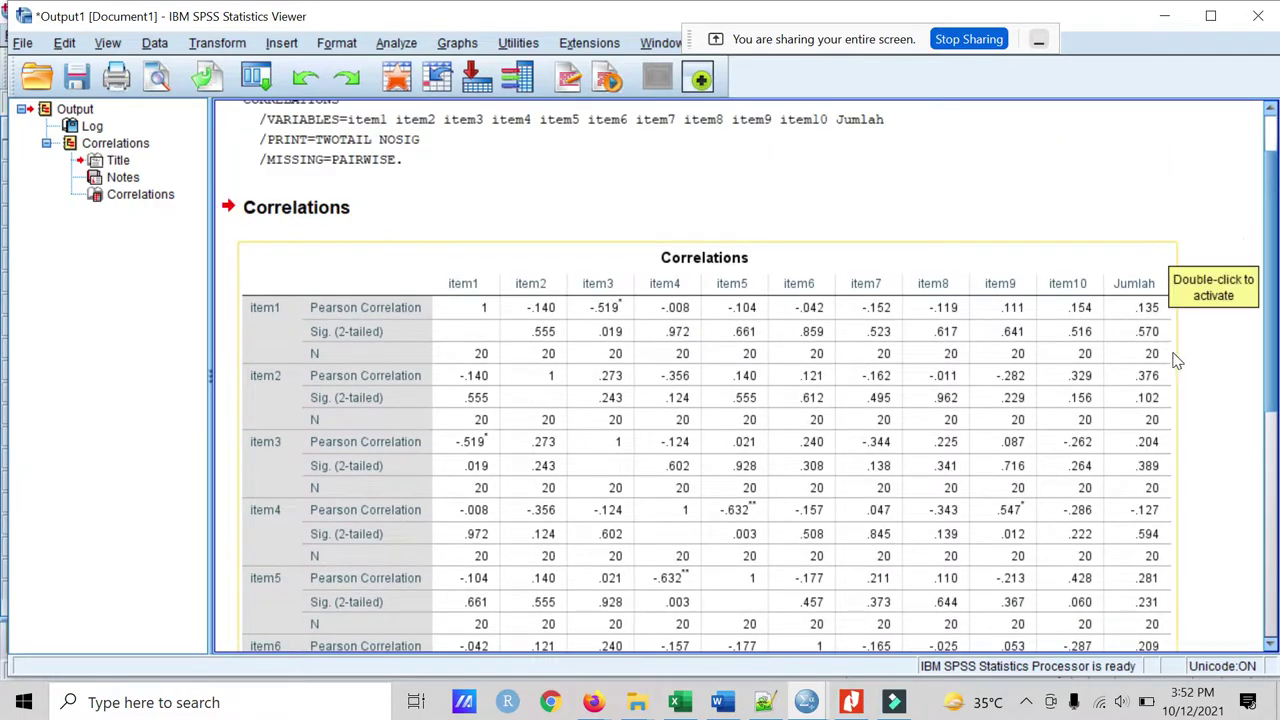
scroll(1180, 360, "down", 1)
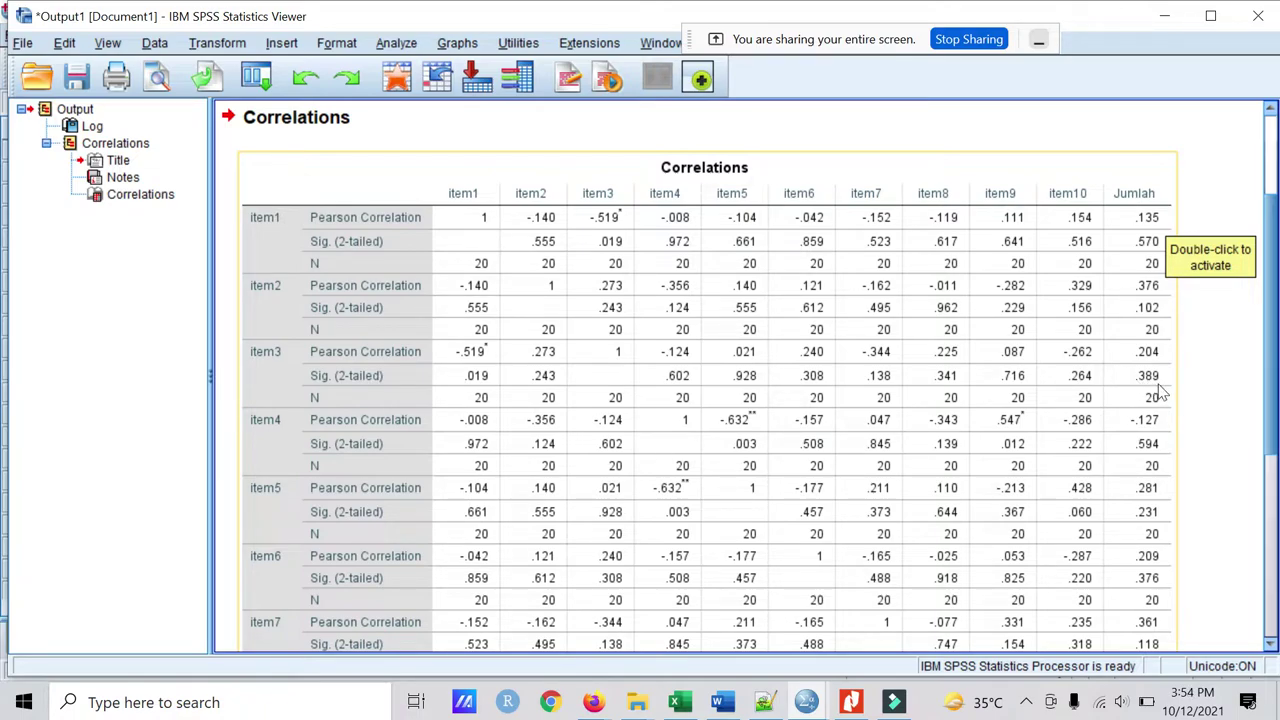
scroll(1155, 468, "down", 3)
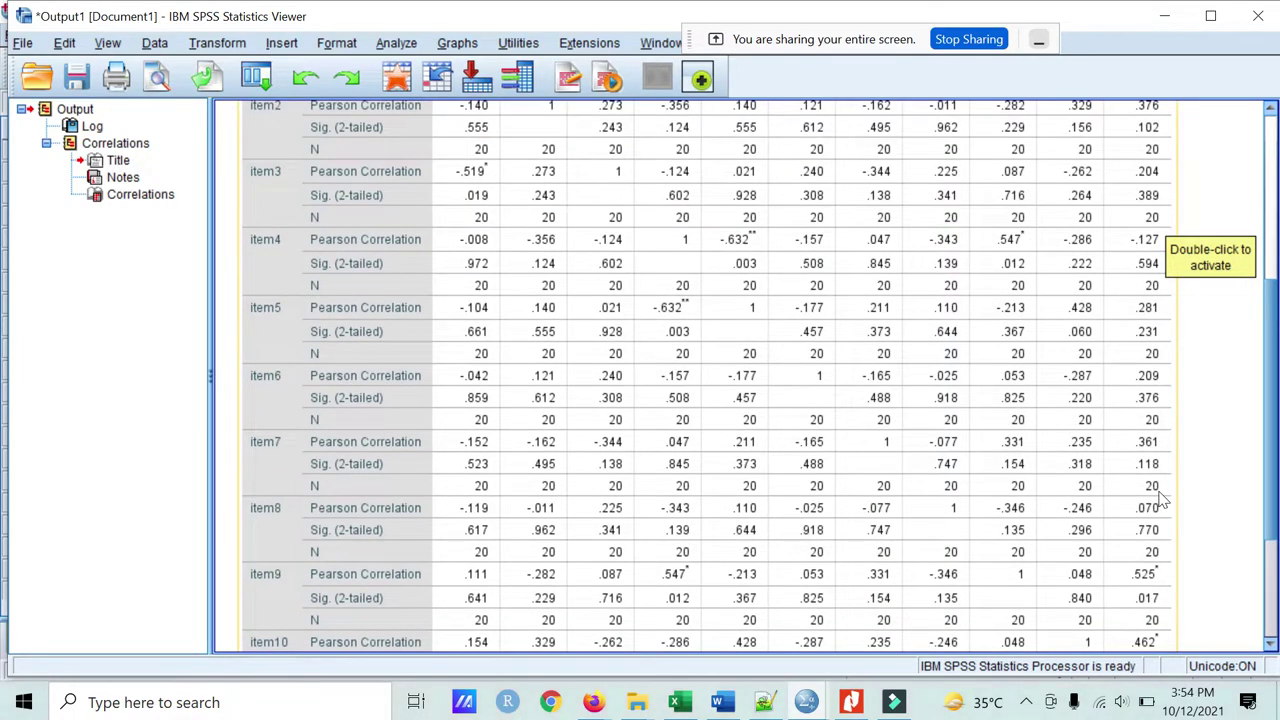
scroll(1165, 475, "down", 1)
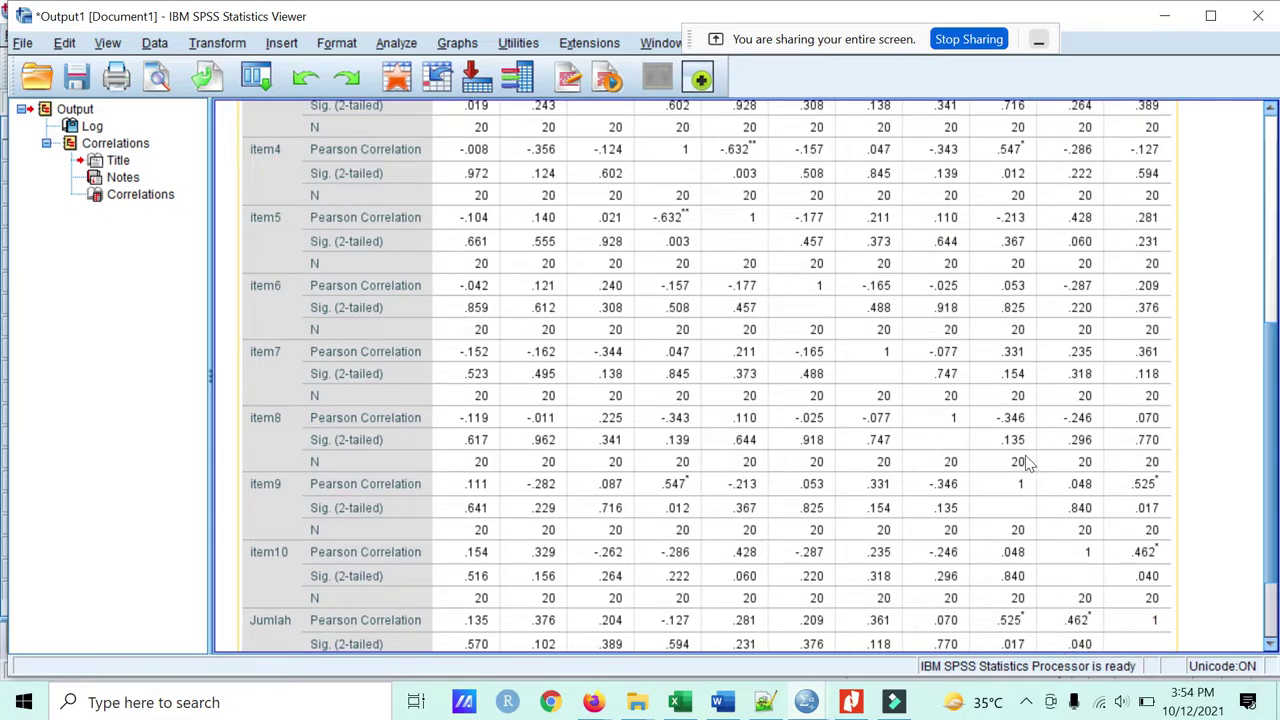
scroll(1160, 340, "up", 5)
scroll(1135, 340, "down", 3)
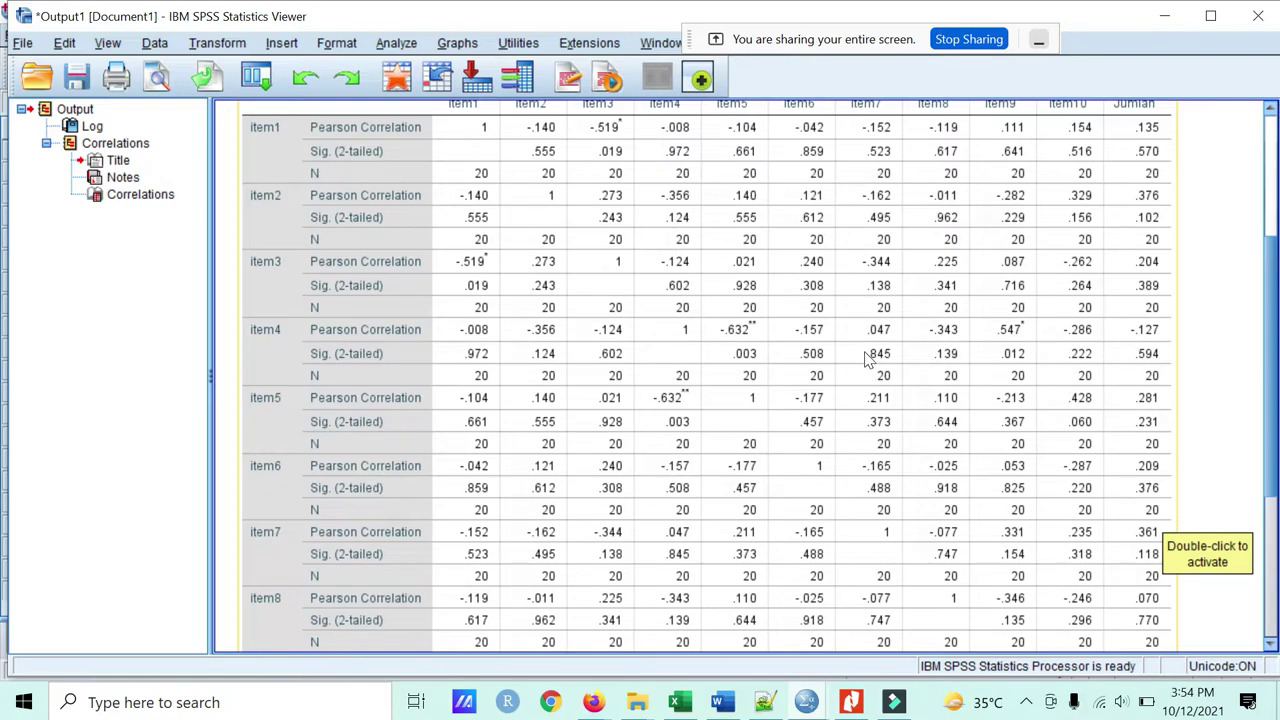
scroll(1002, 418, "down", 5)
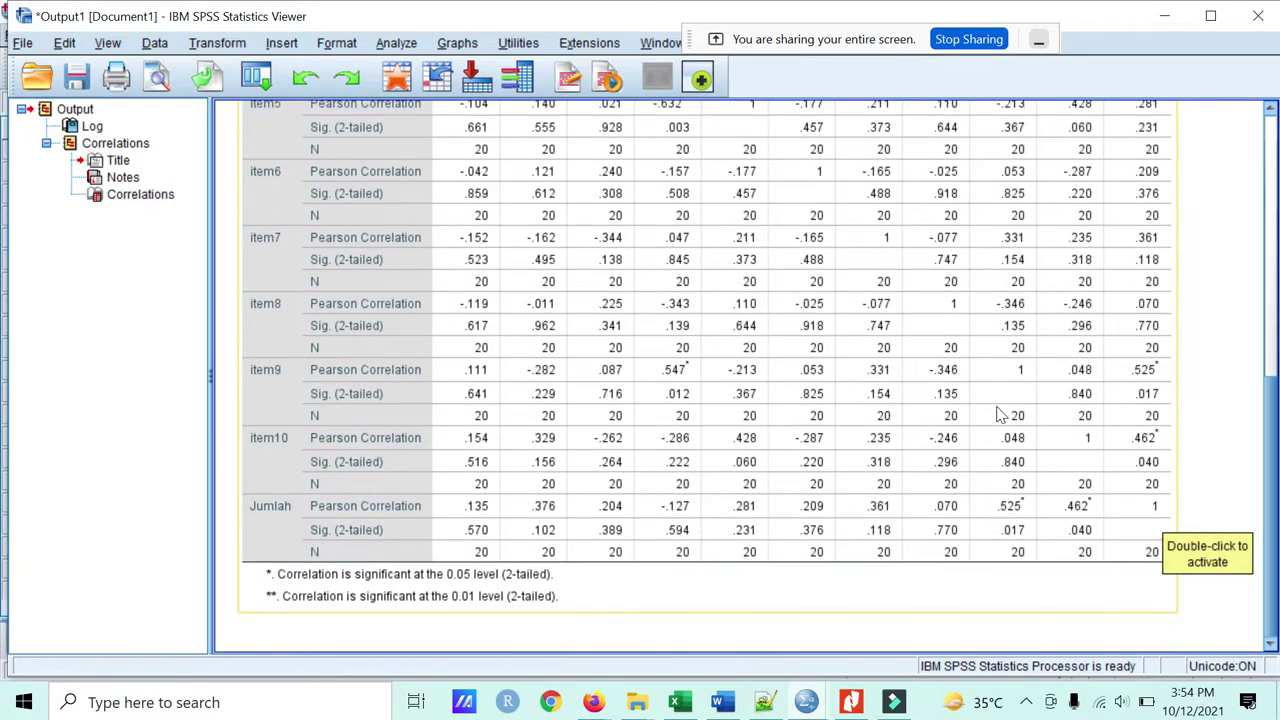
scroll(1000, 415, "up", 2)
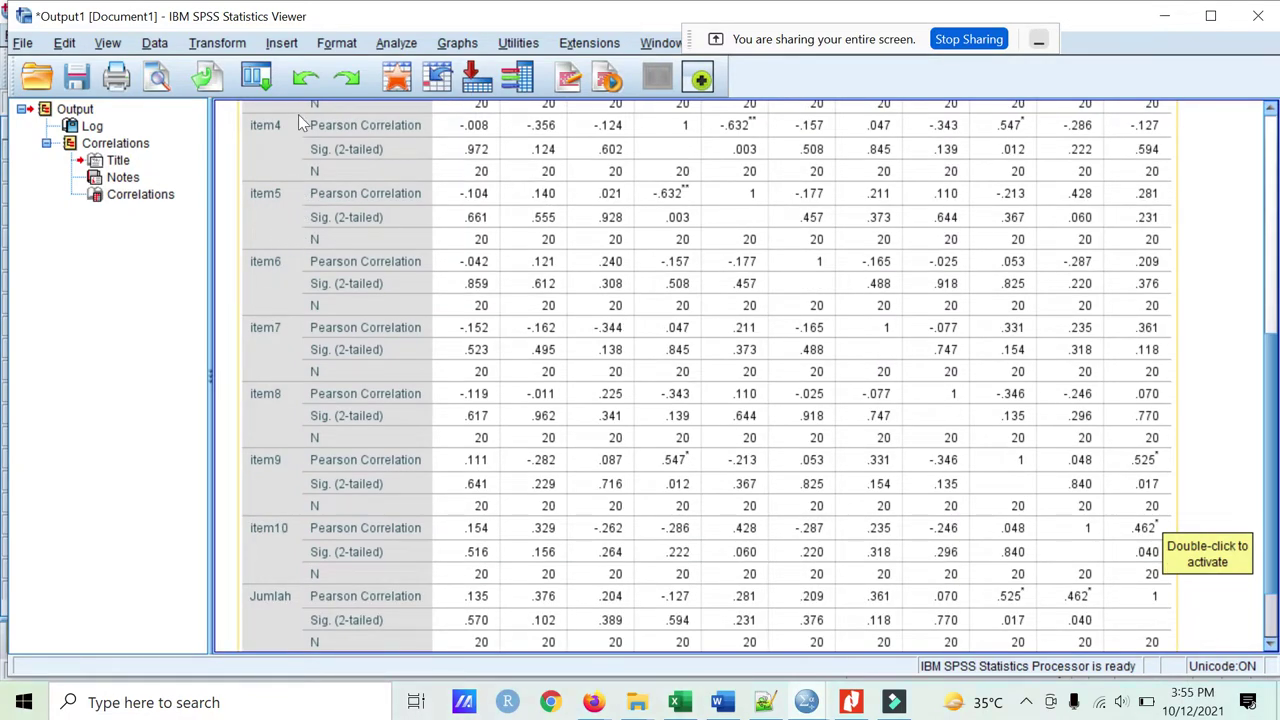
Run a reliability analysis with the Alpha model on item9 and item10 only
left_click(394, 45)
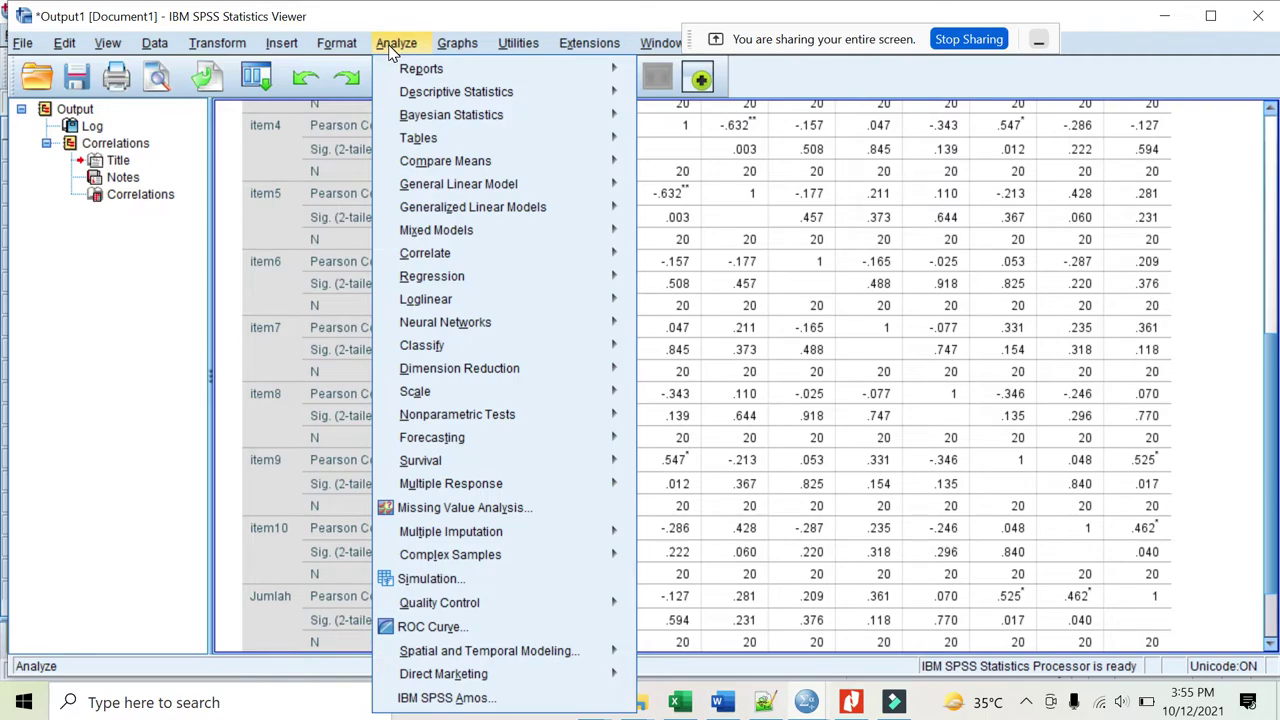
mouse_move(411, 401)
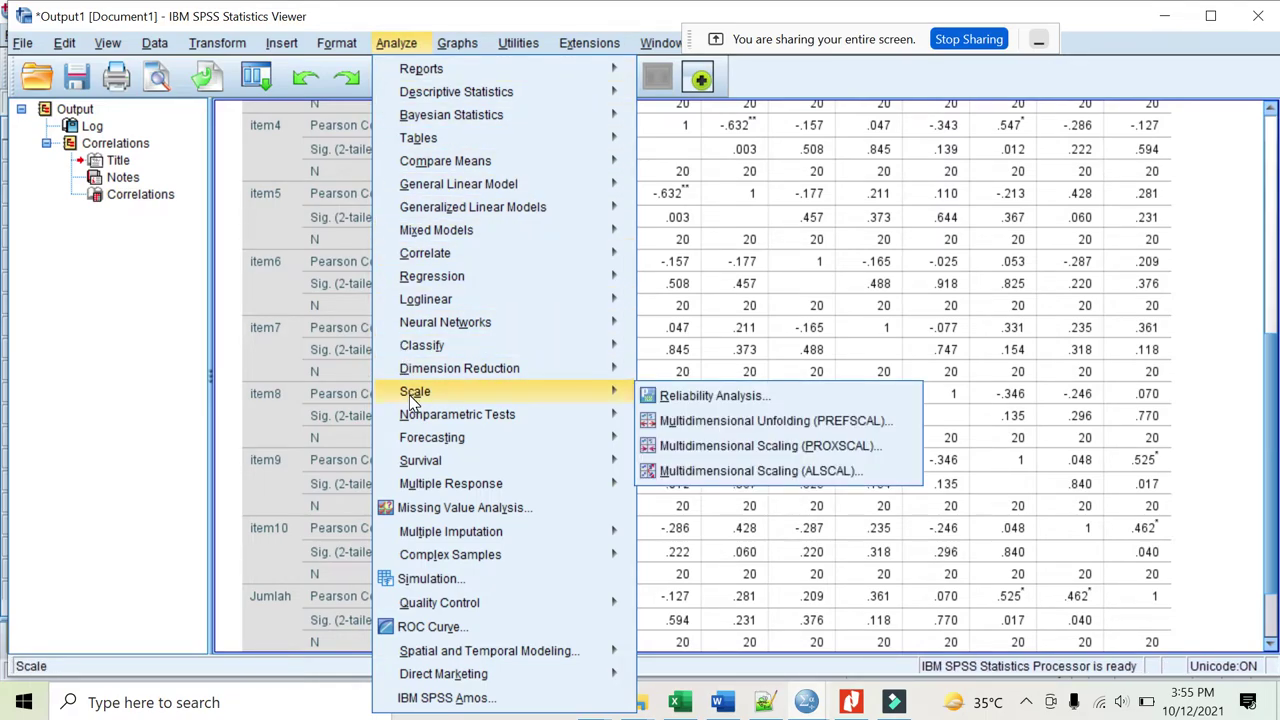
left_click(666, 397)
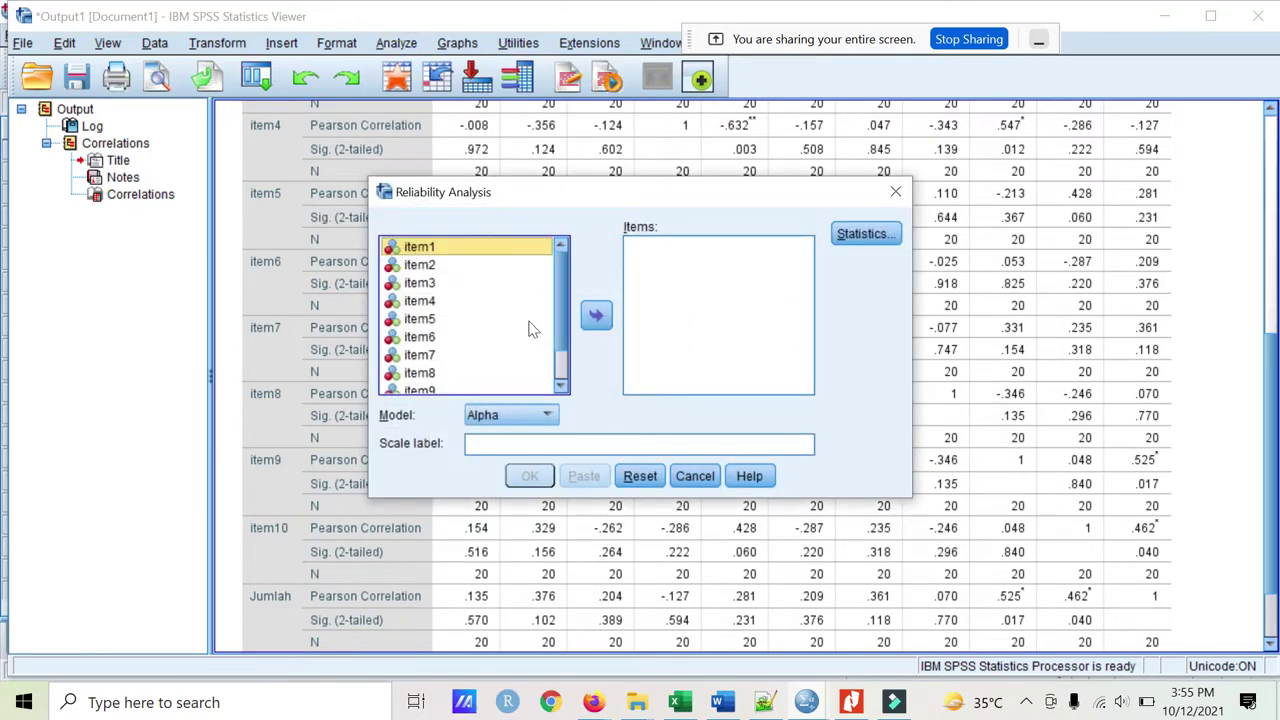
scroll(460, 297, "down", 2)
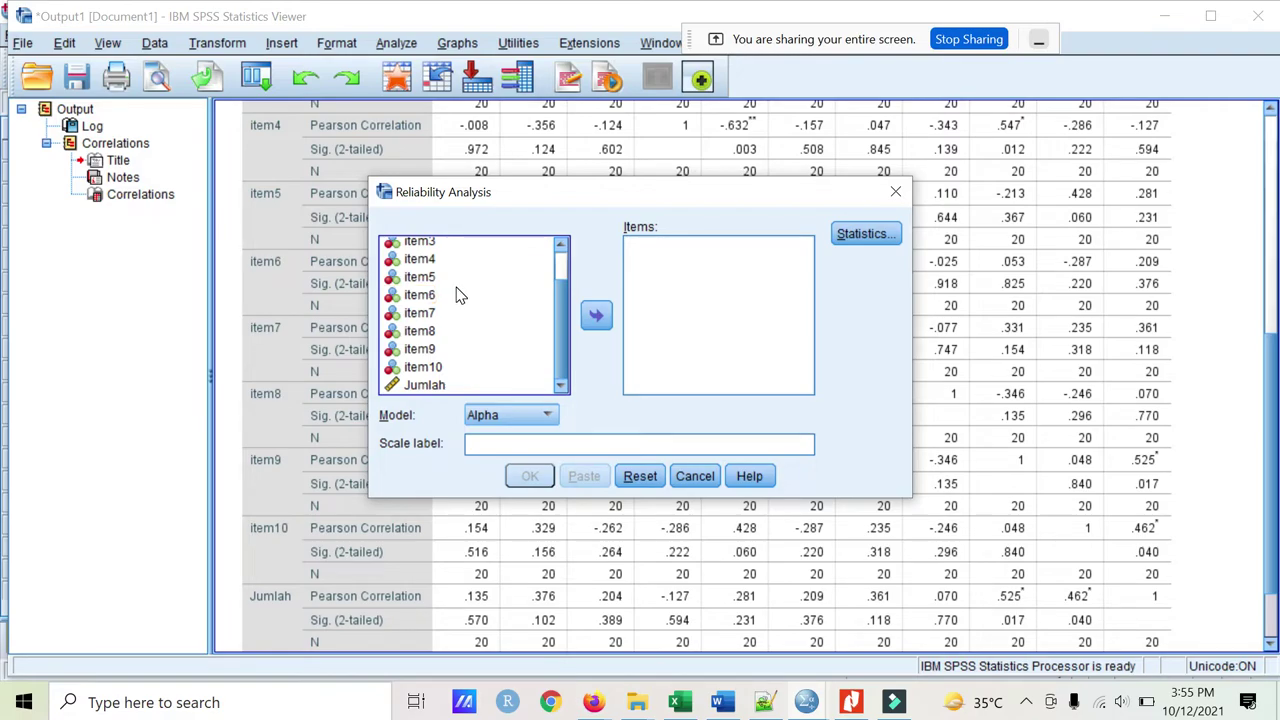
left_click(435, 350)
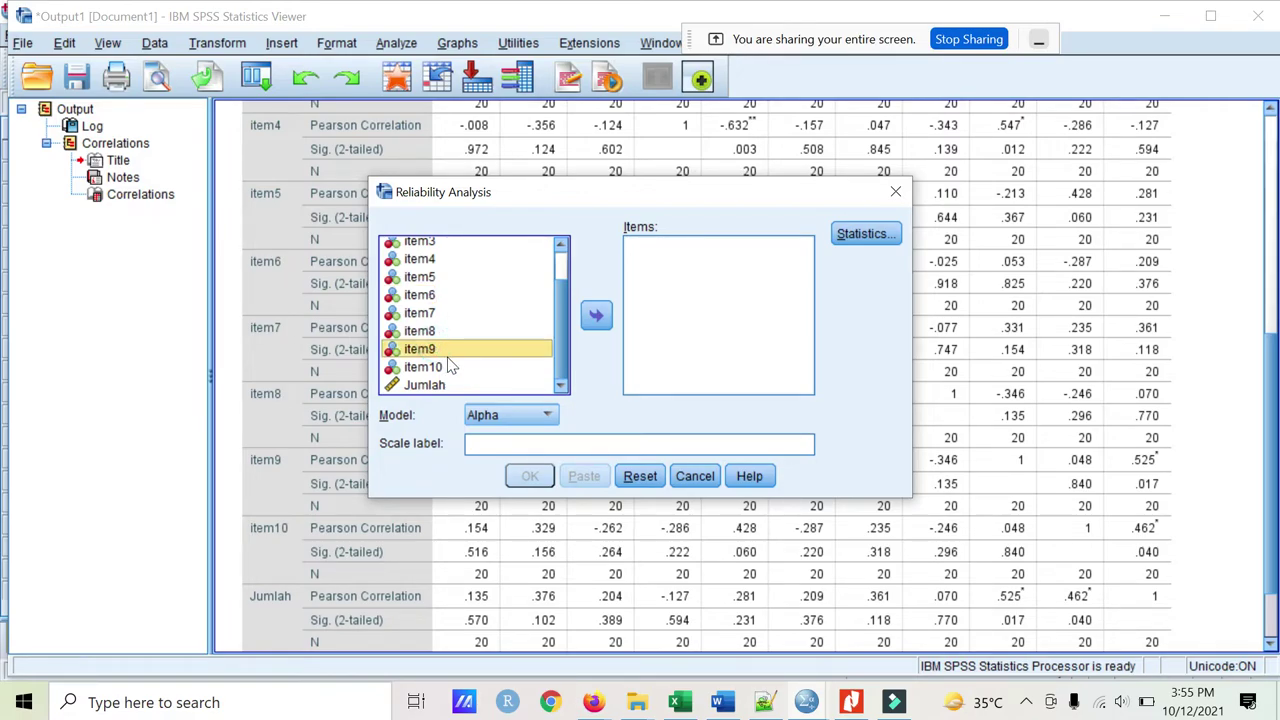
left_click(588, 318)
left_click(438, 368)
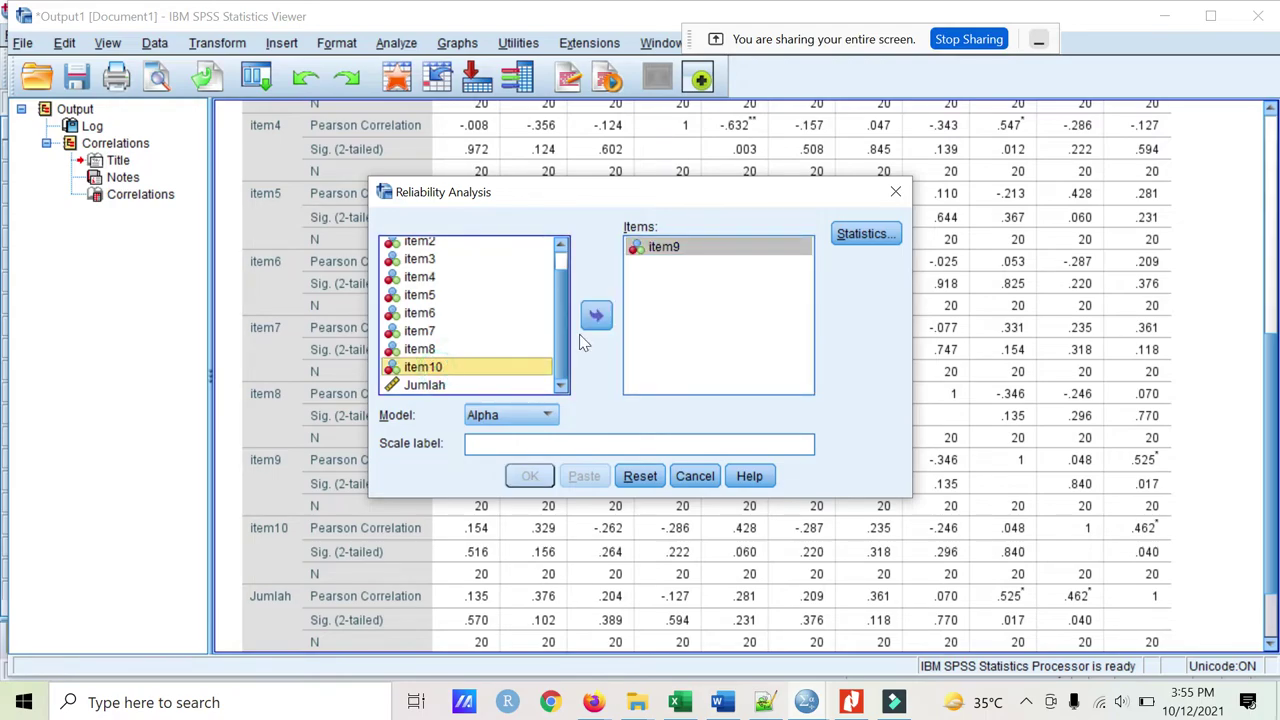
left_click(592, 328)
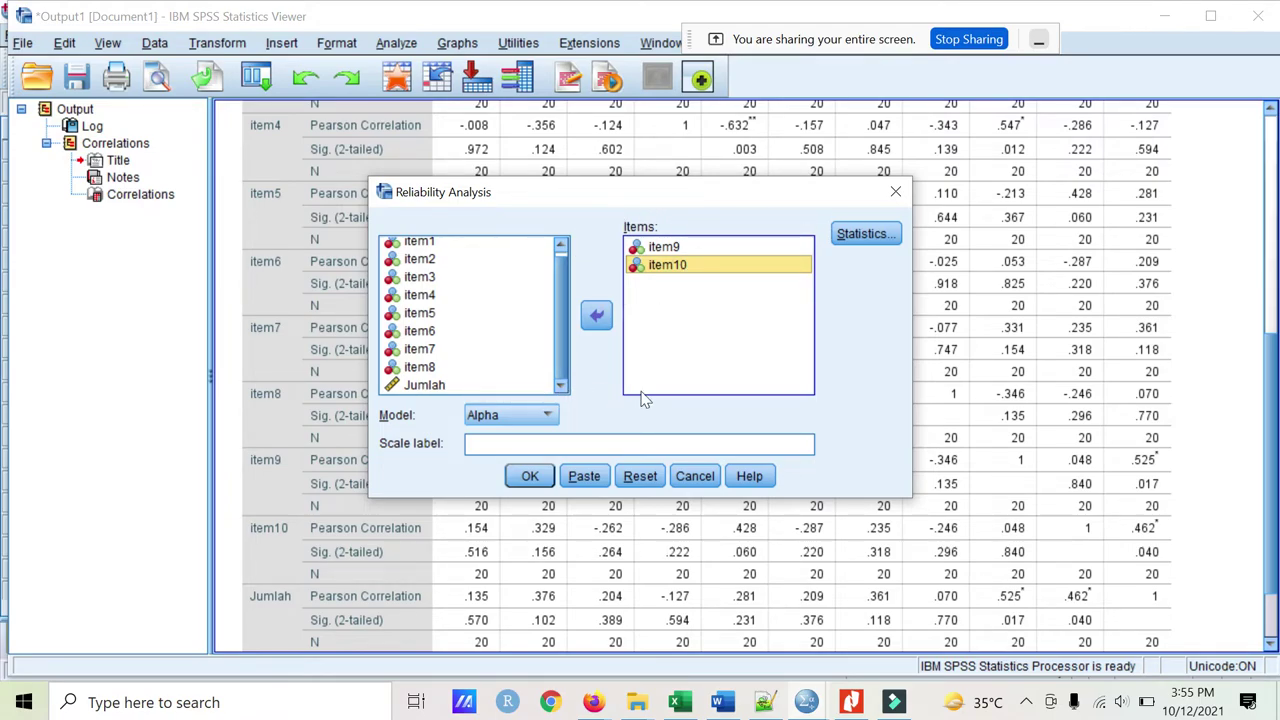
left_click(530, 476)
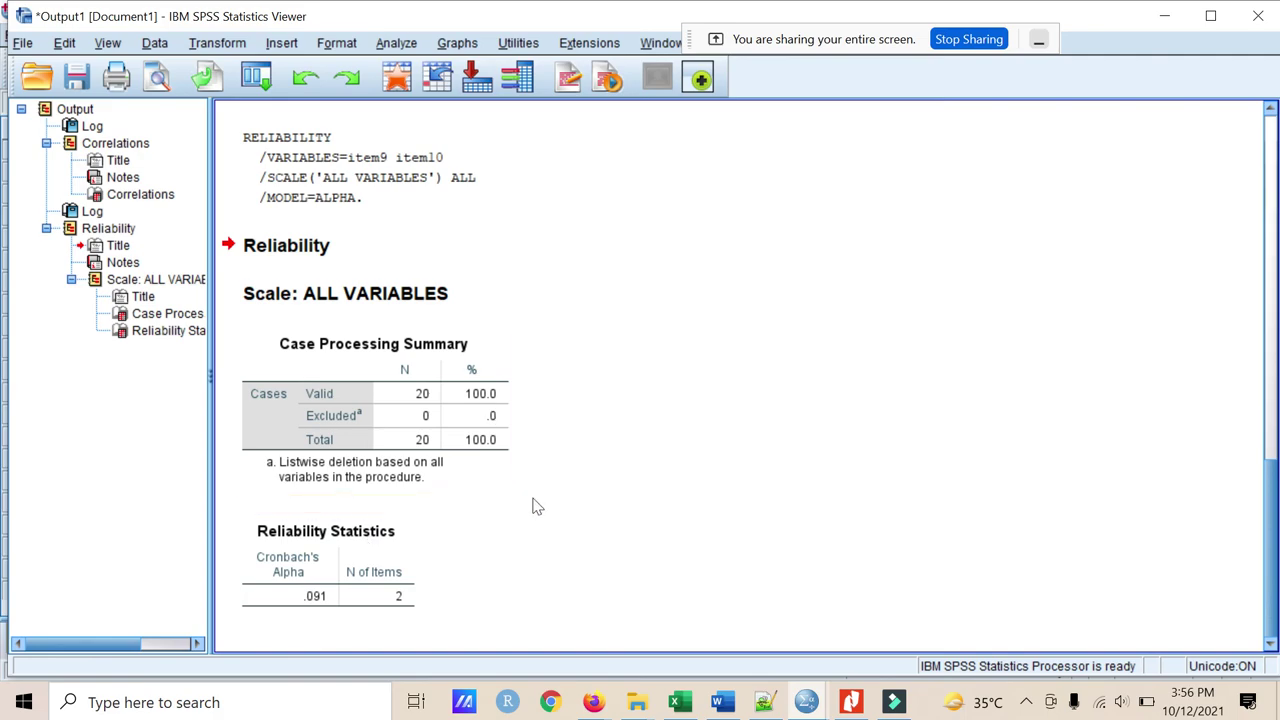
left_click(1030, 704)
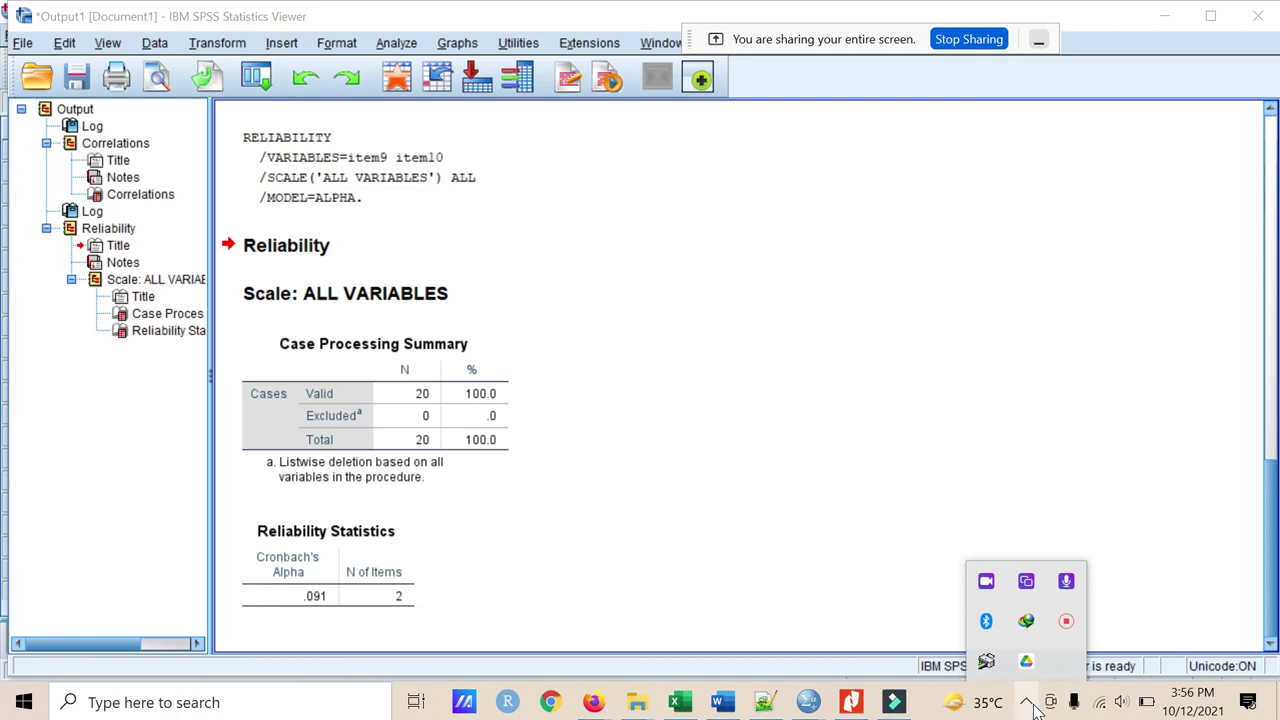
right_click(1066, 621)
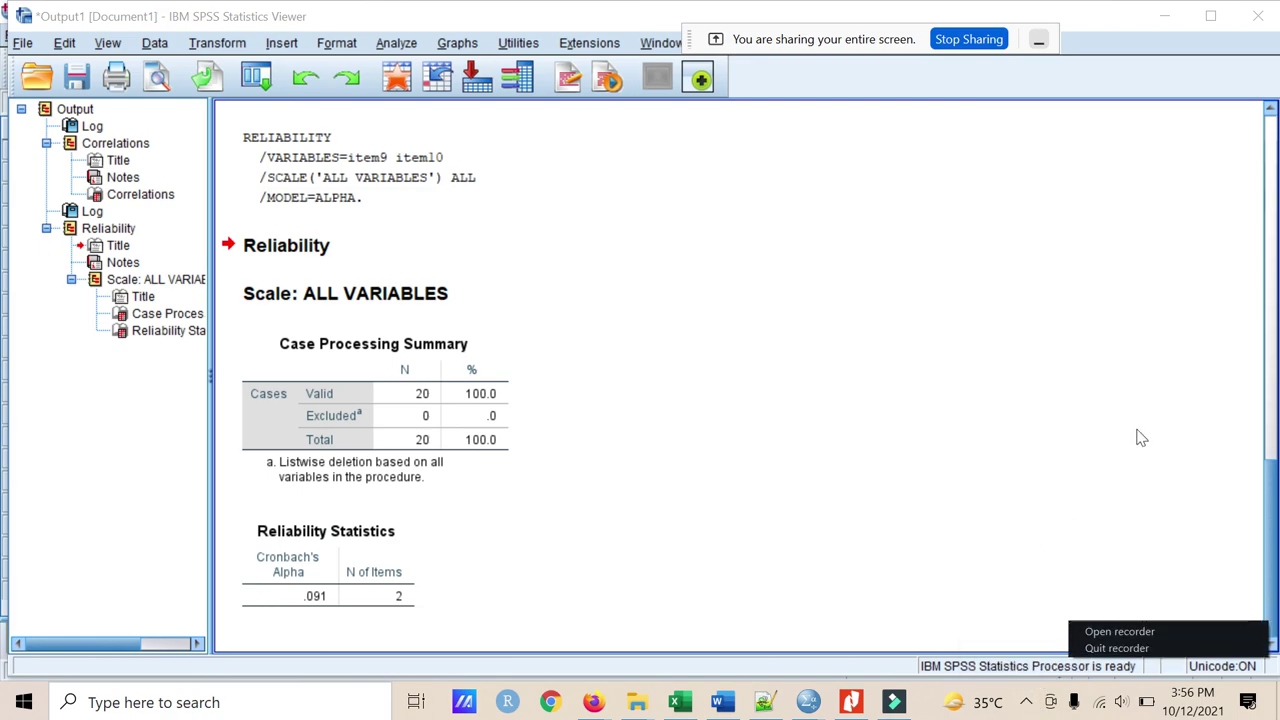